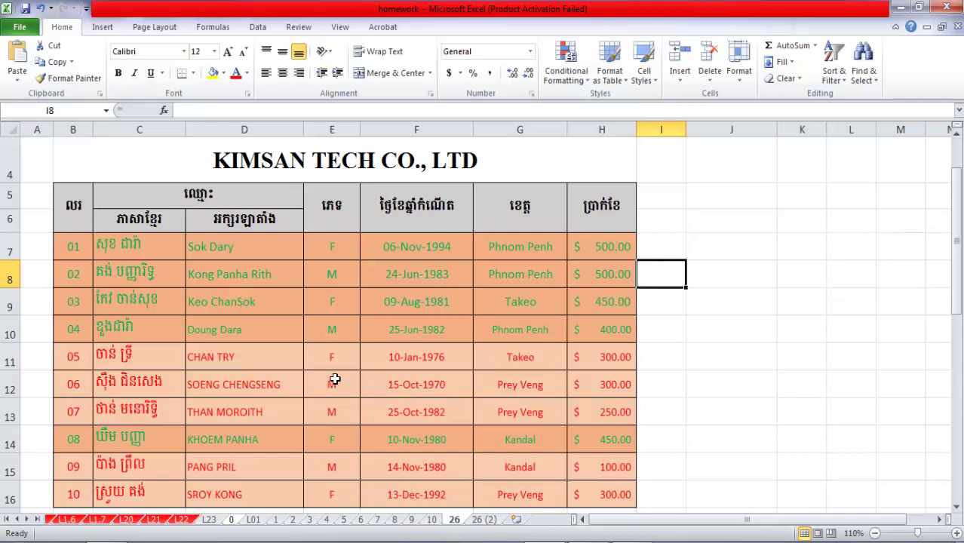
Step: On the original sheet, select the lower salary rows 11–13 and the higher salaries H7:H10
scroll(343, 374, up, 1)
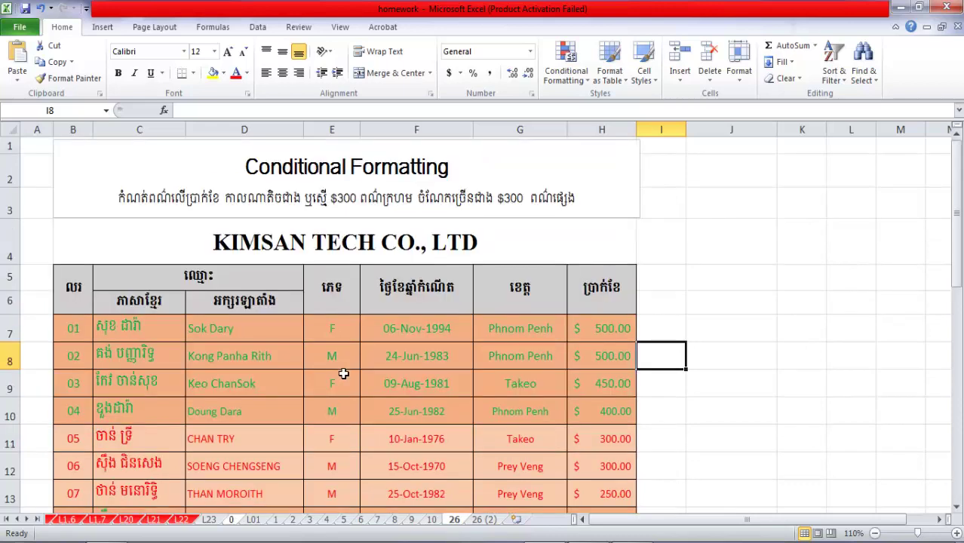
scroll(343, 373, down, 1)
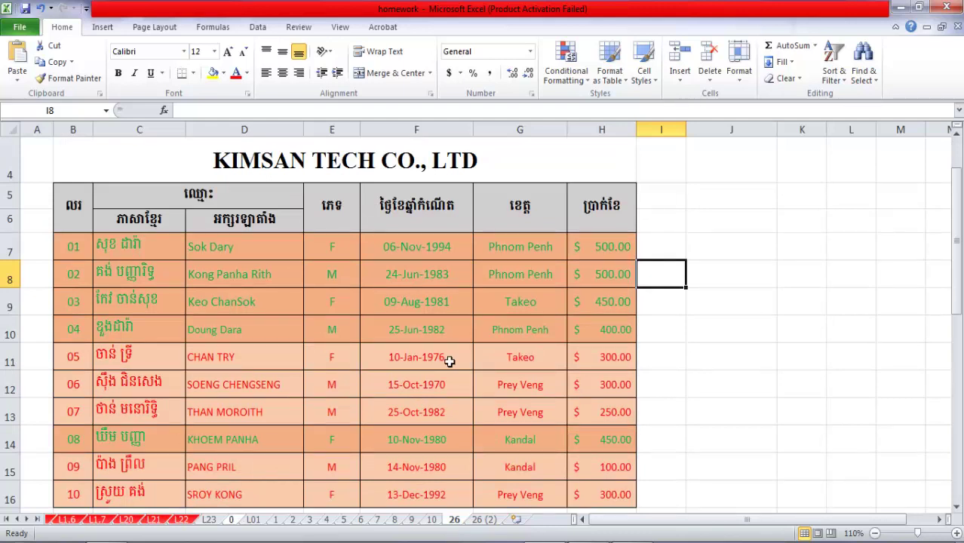
drag(605, 358, 600, 411)
scroll(415, 341, up, 1)
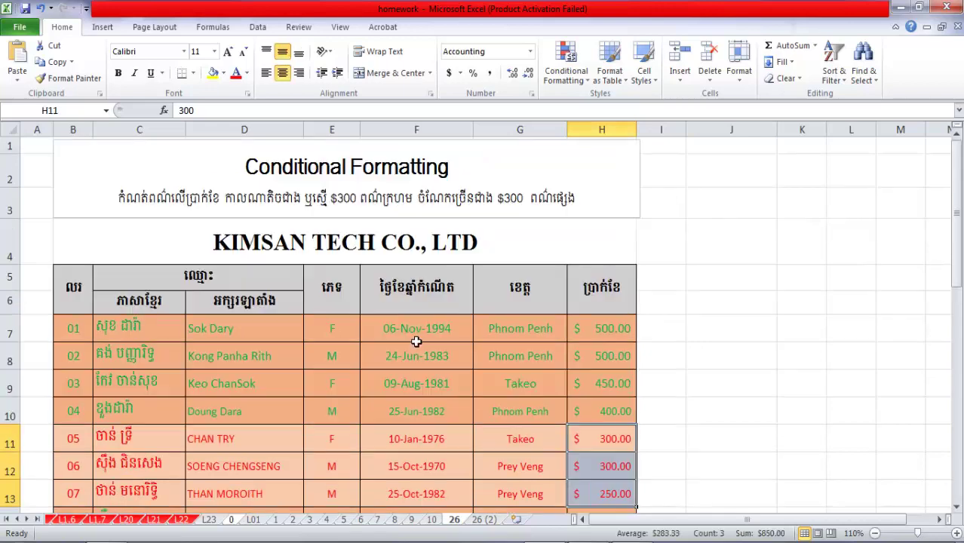
scroll(331, 210, down, 1)
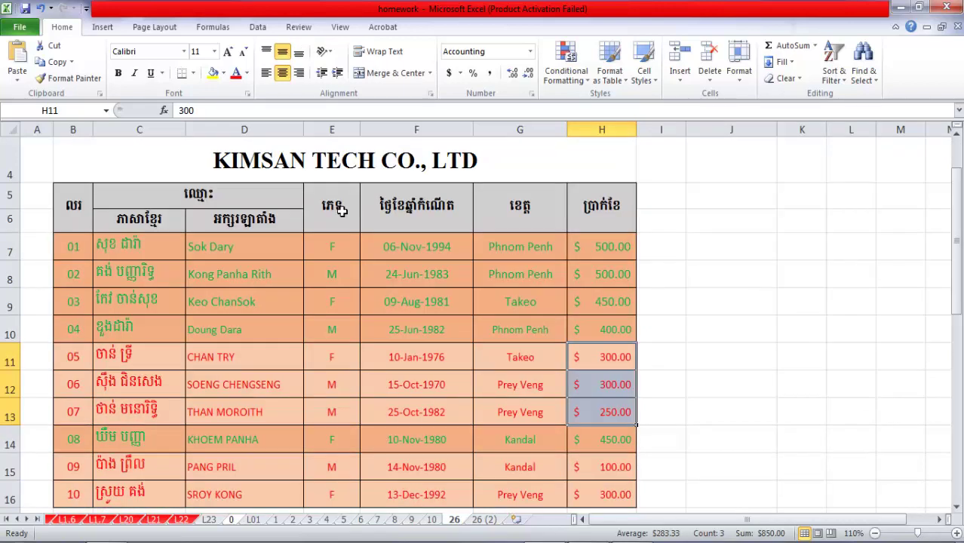
scroll(439, 273, down, 1)
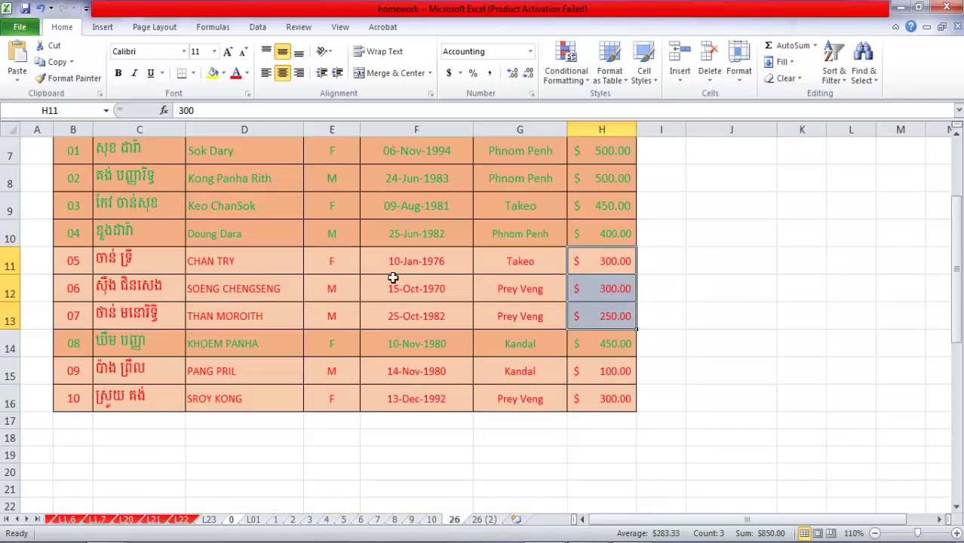
mouse_move(79, 260)
mouse_down()
mouse_move(345, 308)
mouse_move(592, 313)
mouse_up()
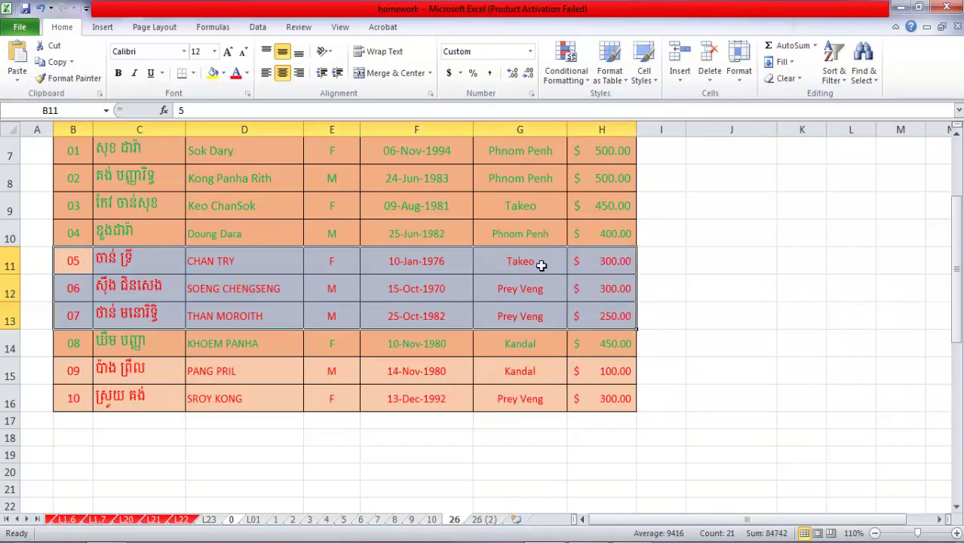
drag(603, 233, 593, 148)
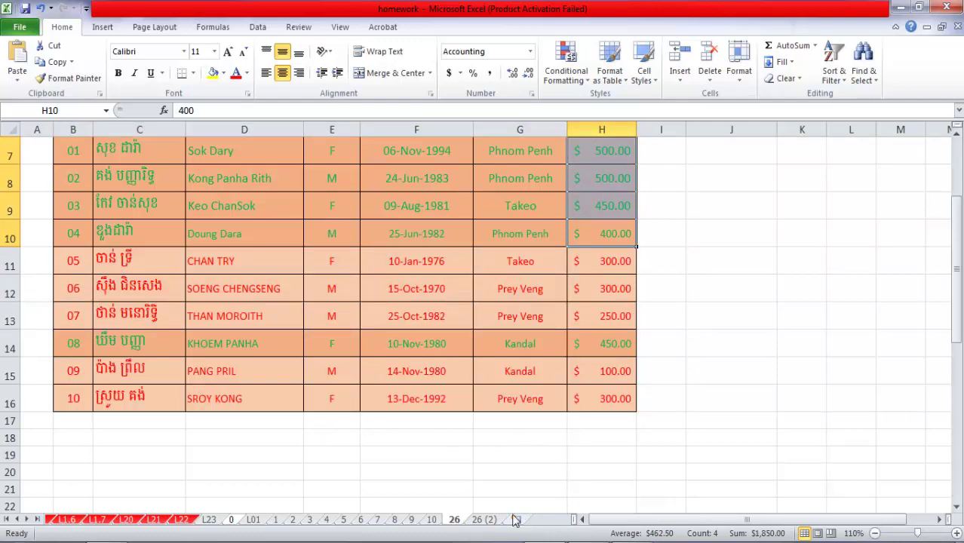
Step: On sheet 26 (2), select the employee records B7:H16
click(483, 521)
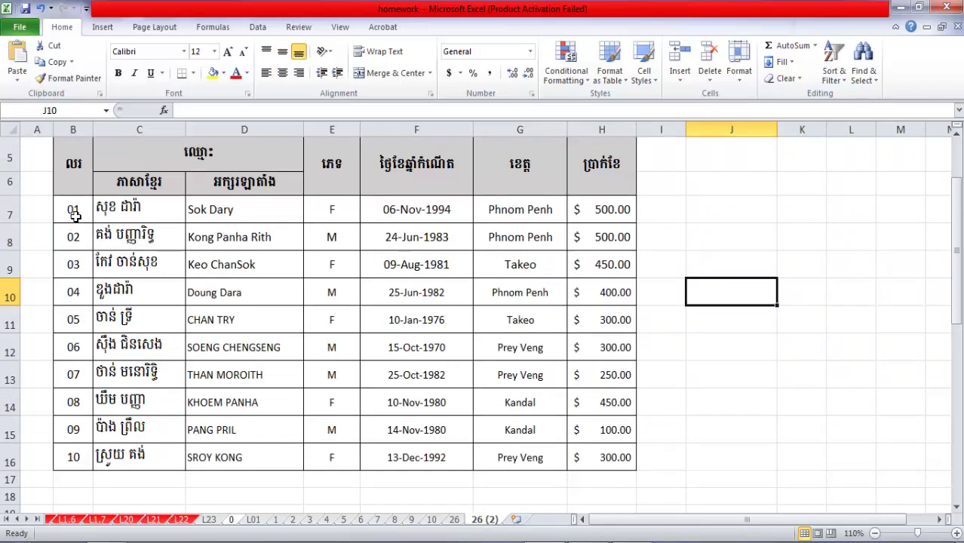
mouse_move(72, 211)
mouse_down()
mouse_move(236, 337)
mouse_move(599, 459)
mouse_up()
drag(120, 238, 585, 436)
mouse_move(72, 210)
mouse_down()
mouse_move(485, 430)
mouse_move(613, 469)
mouse_up()
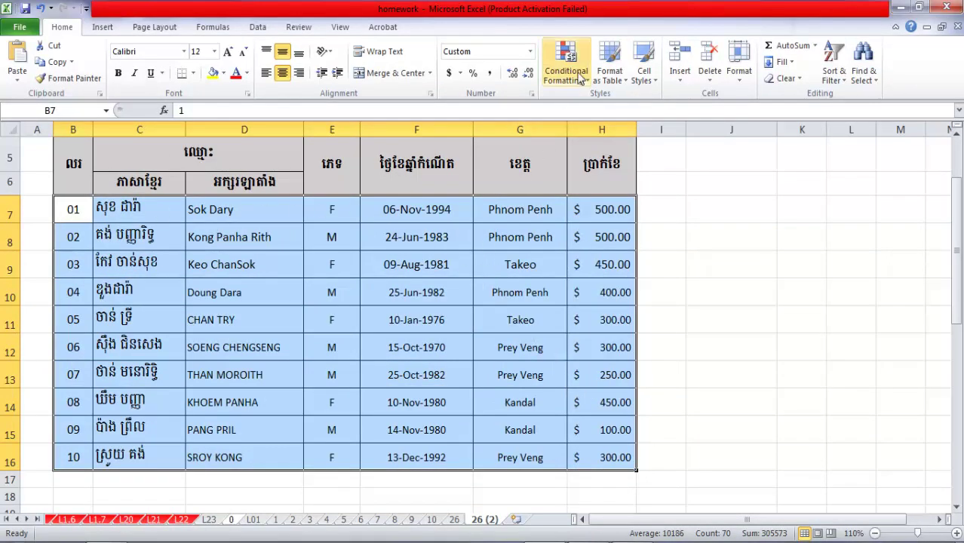
Step: Start a new conditional formatting rule using 'Use a formula to determine which cells to format'
click(579, 79)
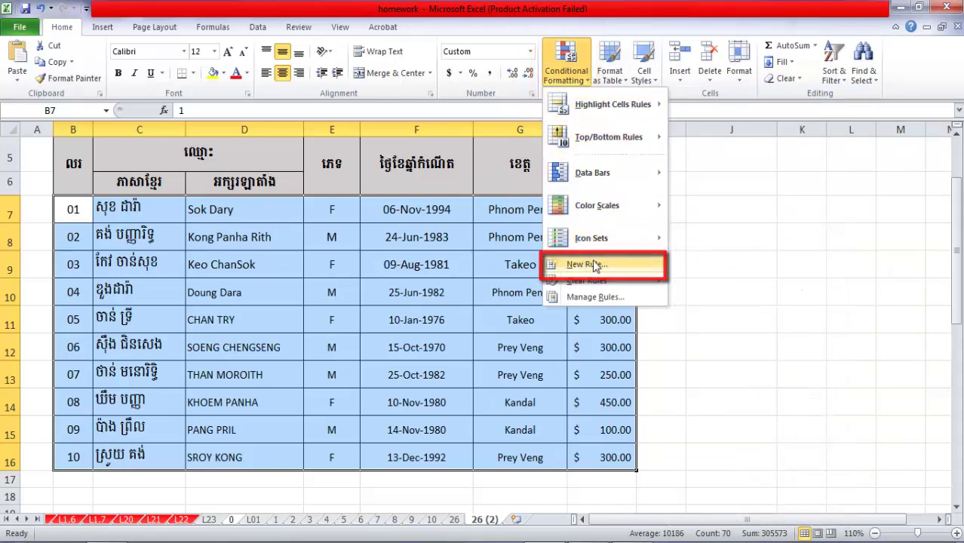
click(595, 265)
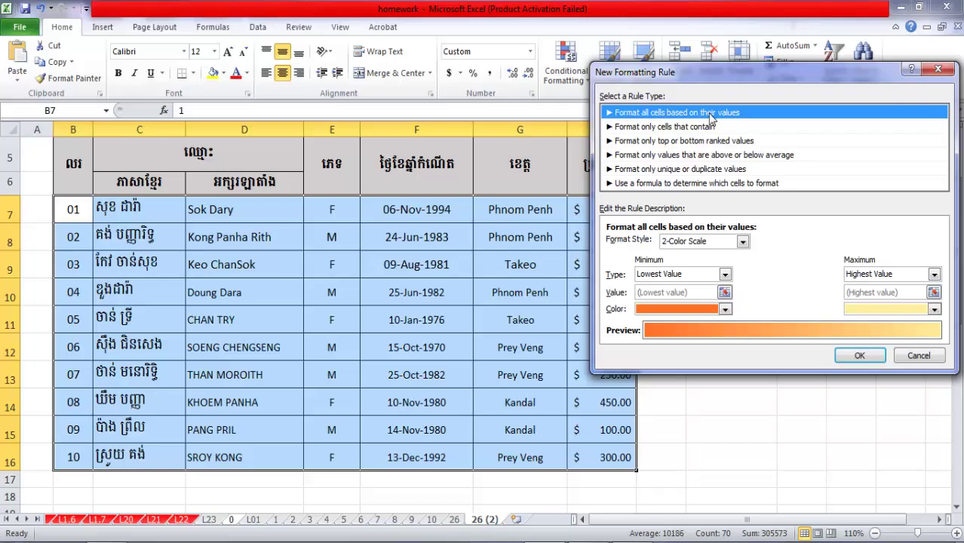
drag(679, 71, 396, 96)
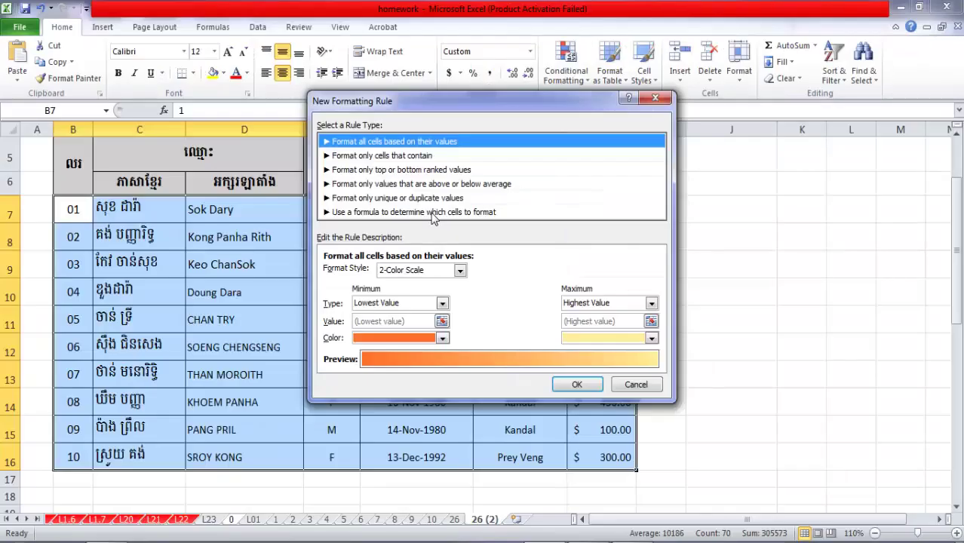
click(433, 214)
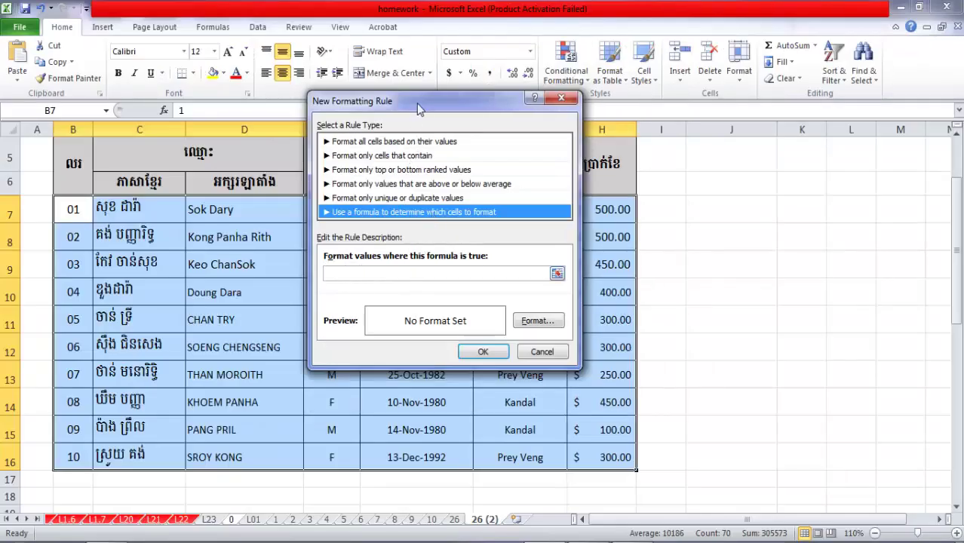
Step: Build the rule condition =$H$7<=300 from cell H7 and select the formula text
drag(417, 104, 270, 92)
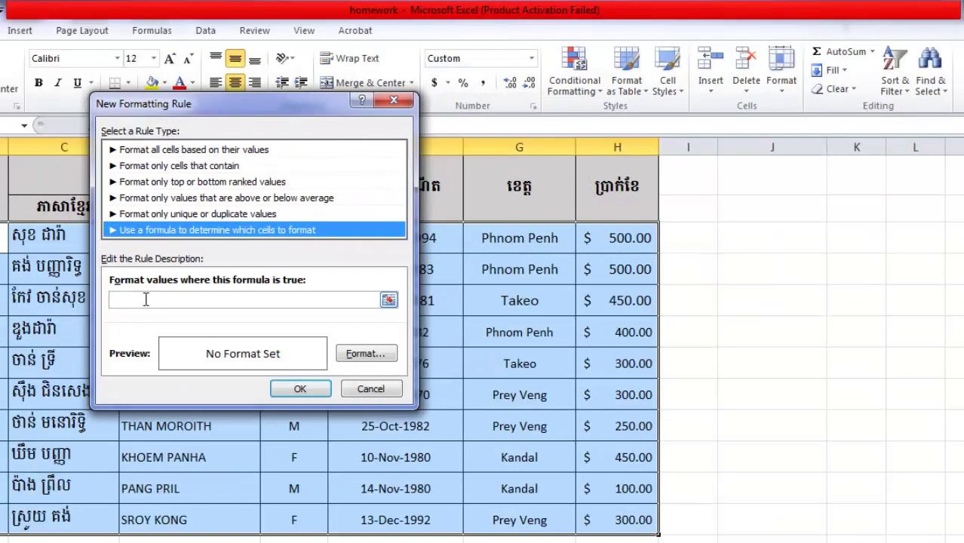
click(145, 301)
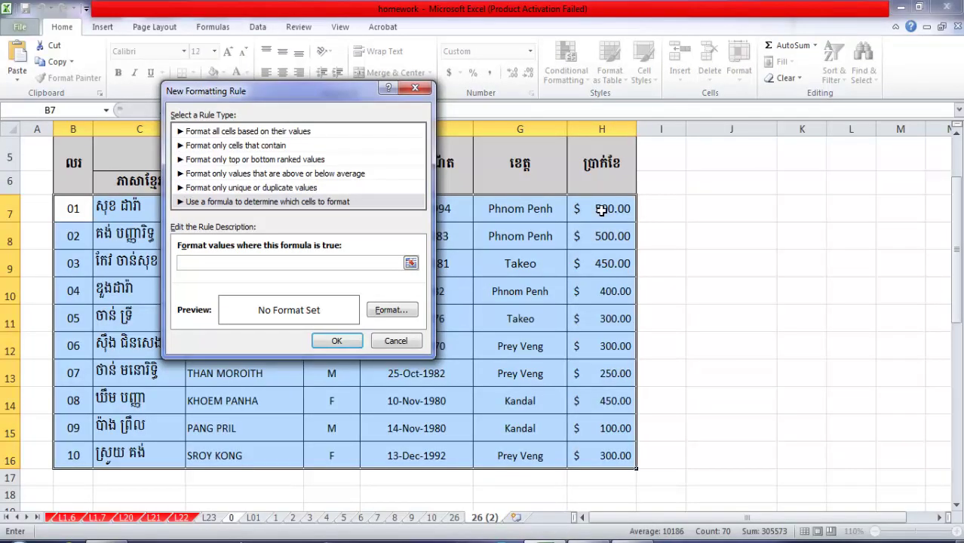
mouse_move(321, 101)
mouse_down()
mouse_move(817, 132)
mouse_move(779, 125)
mouse_up()
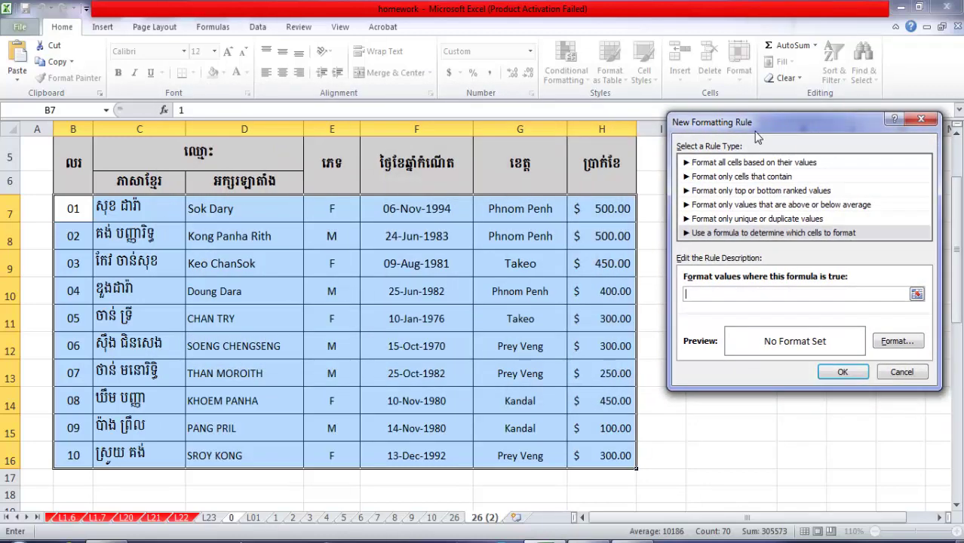
click(601, 218)
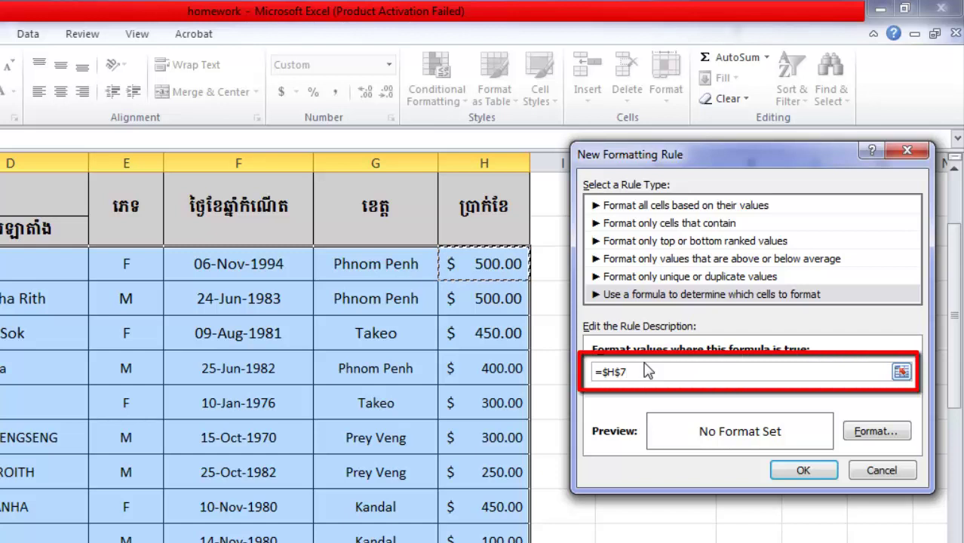
text(<=)
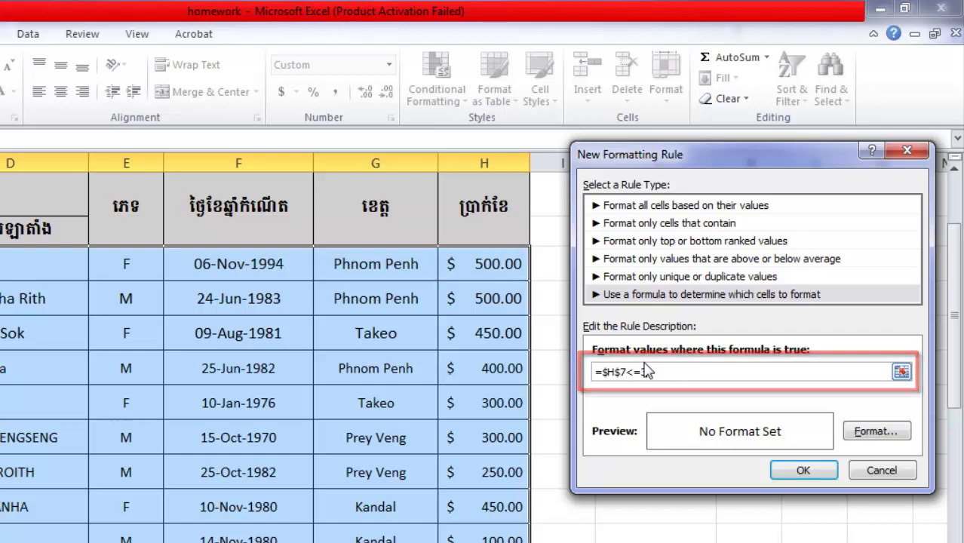
text(300)
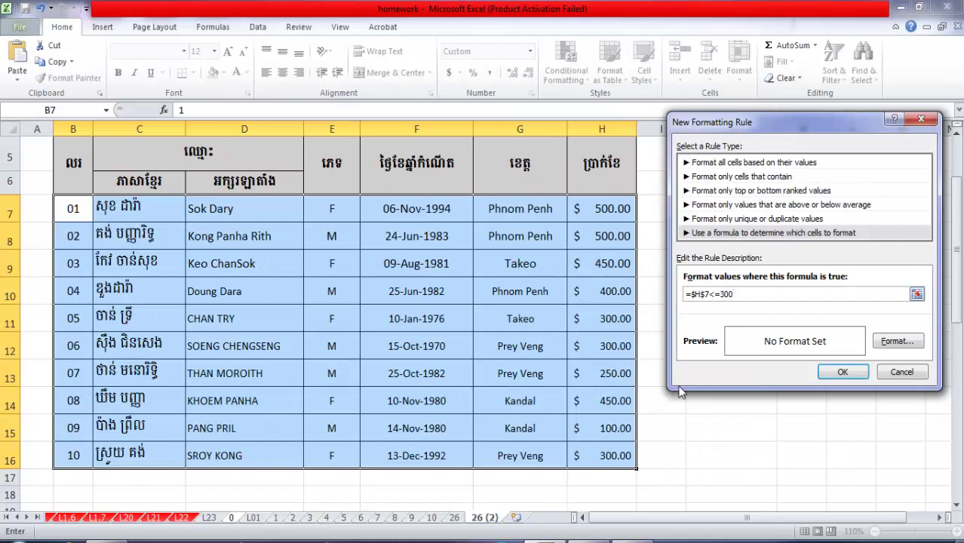
drag(737, 295, 664, 291)
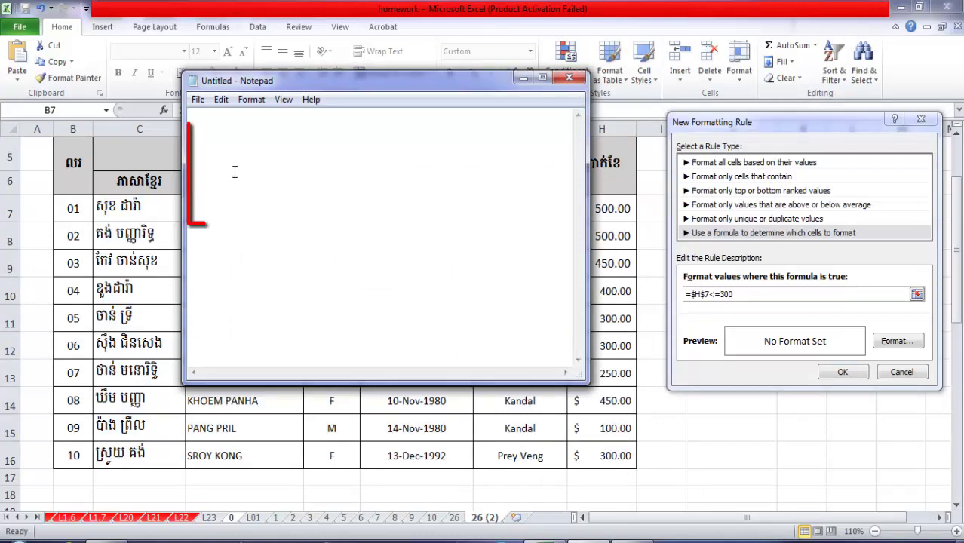
Step: Paste the formula into Notepad and delete the $ before 7, giving =$H7<=300
key(ctrl+v)
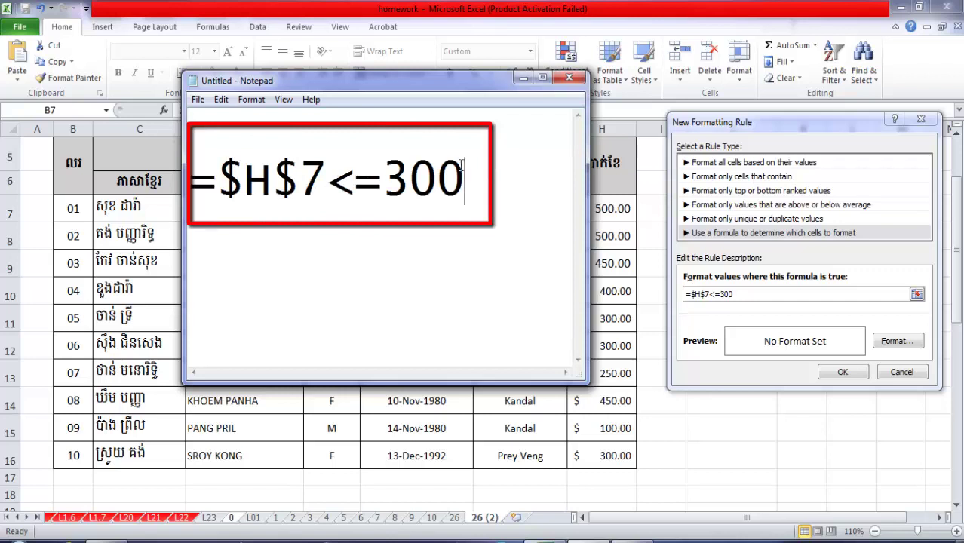
drag(473, 163, 182, 192)
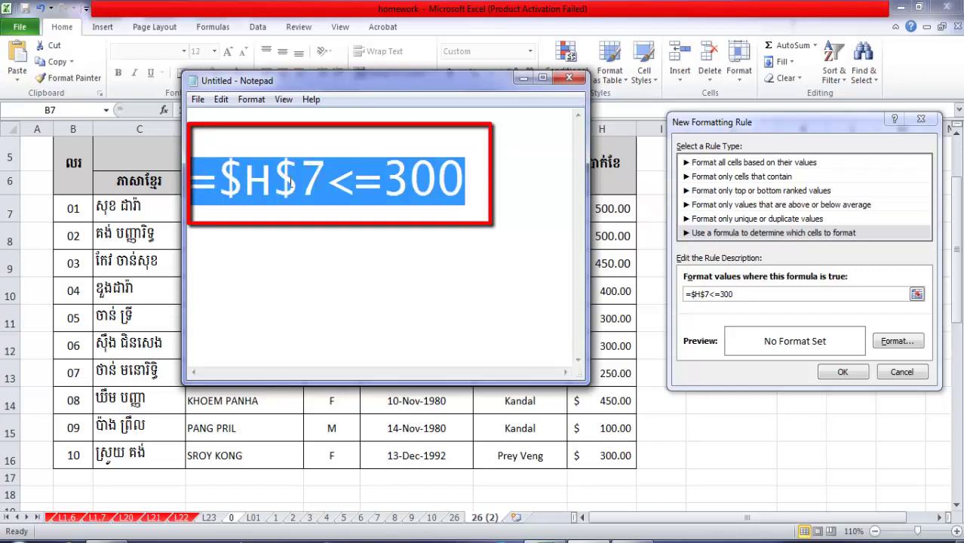
click(300, 186)
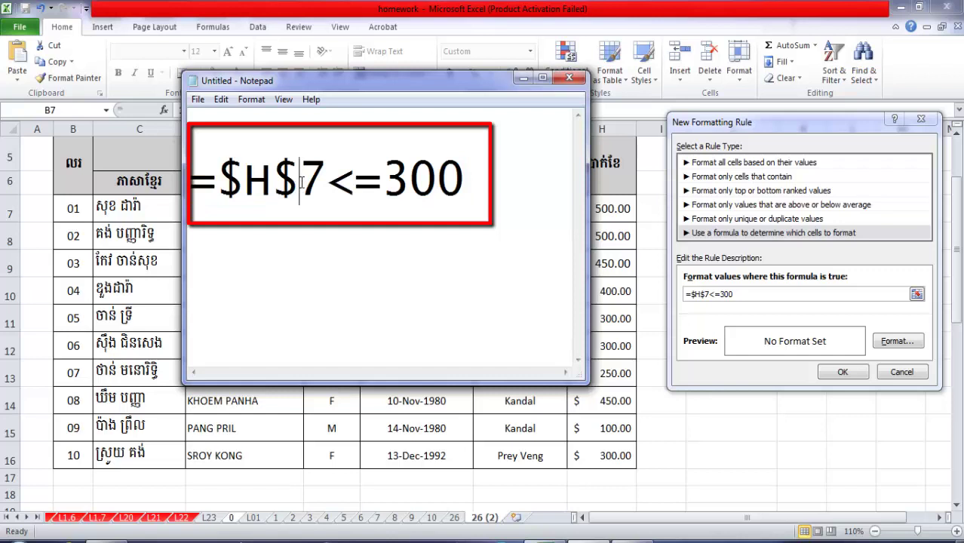
drag(300, 181, 272, 181)
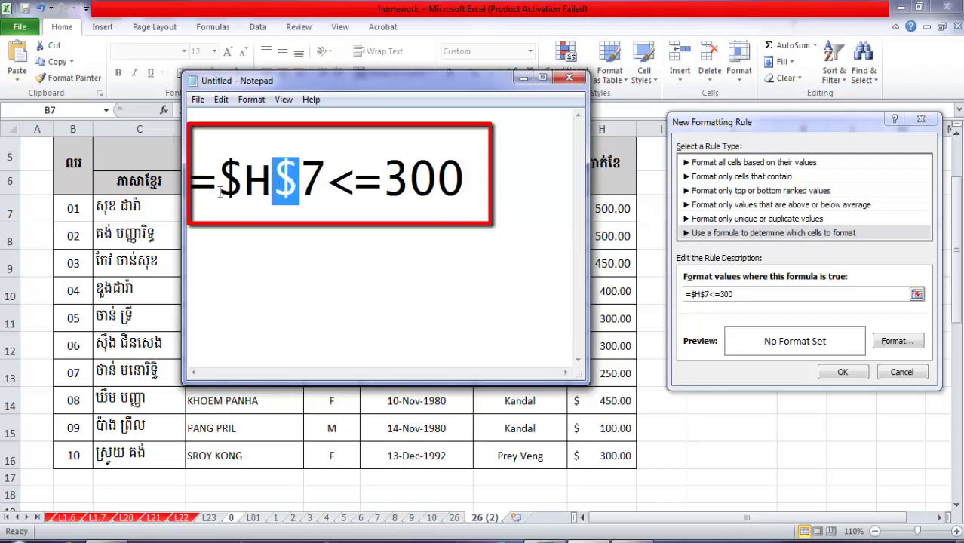
drag(217, 182, 246, 182)
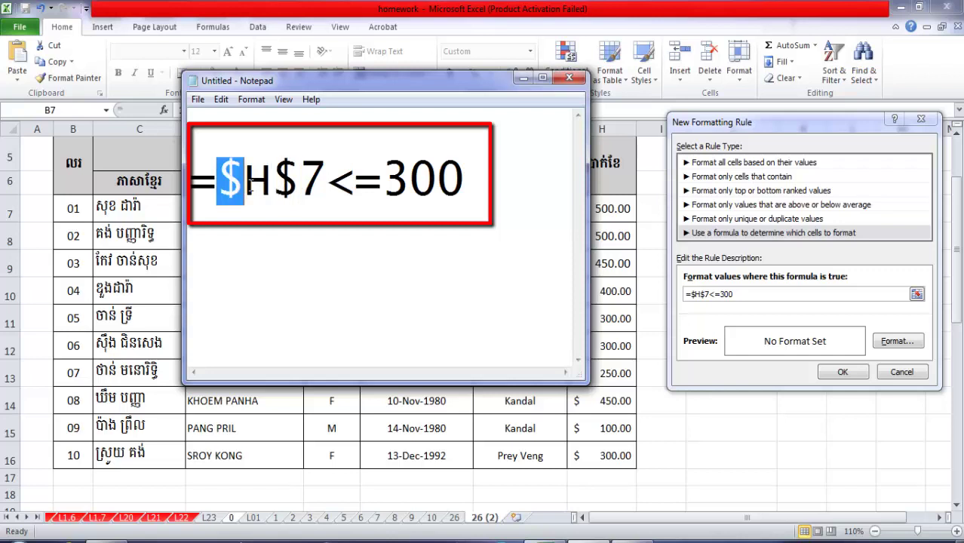
click(264, 185)
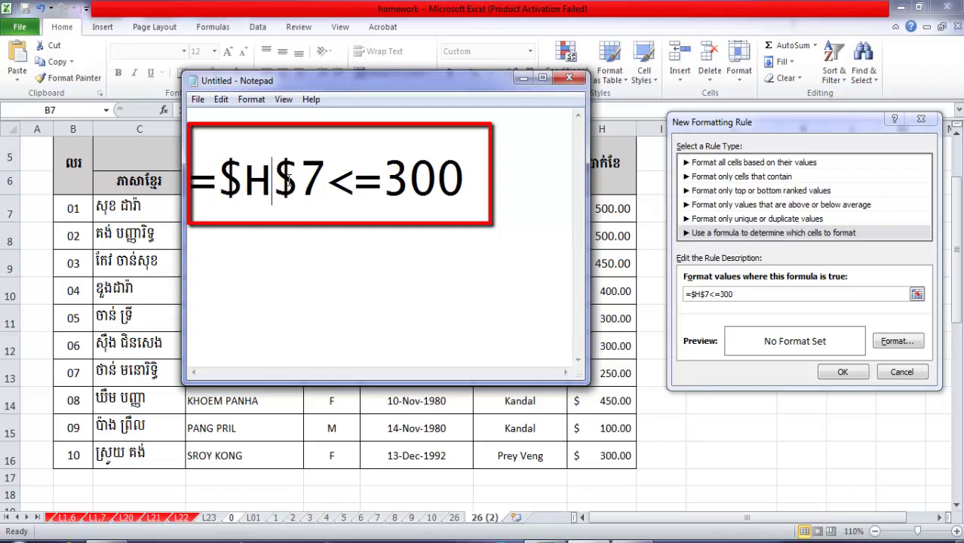
click(292, 181)
key(BackSpace)
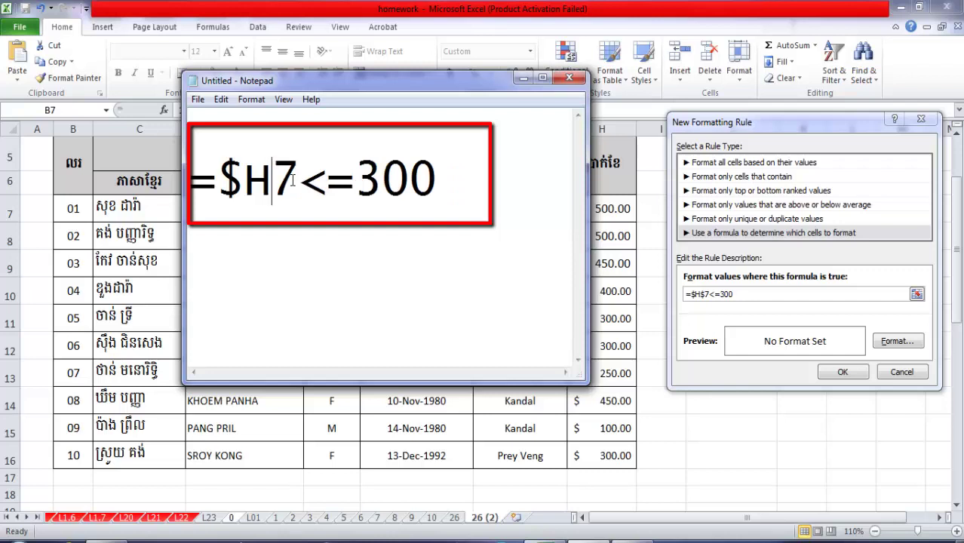
Step: Change the Excel rule condition to =$H7<=300
click(569, 81)
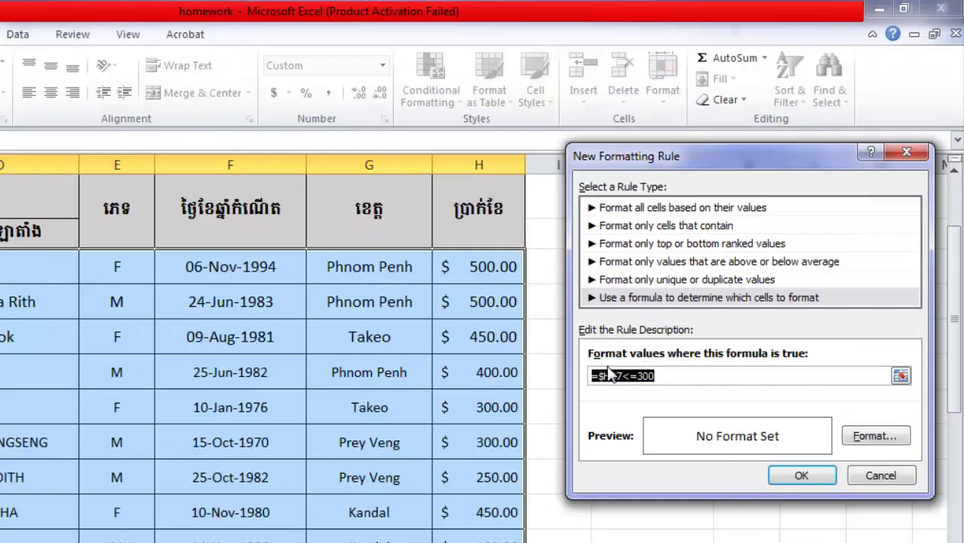
click(617, 379)
key(BackSpace)
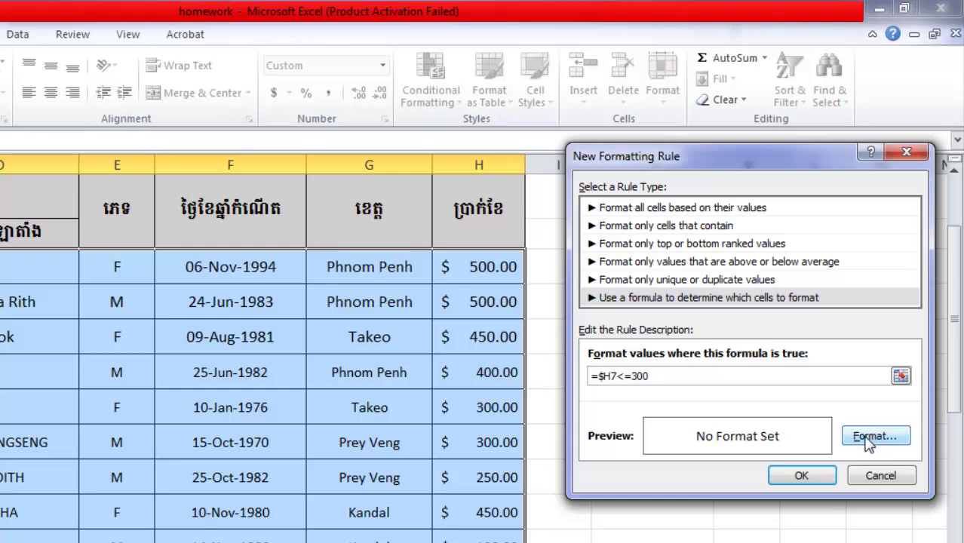
Step: Format matching rows with a grey fill and red font
click(869, 437)
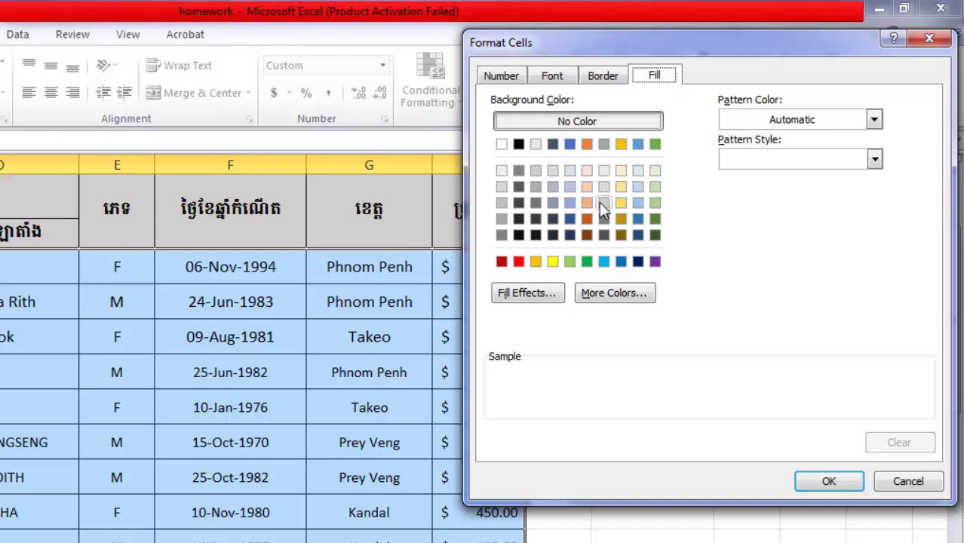
click(503, 203)
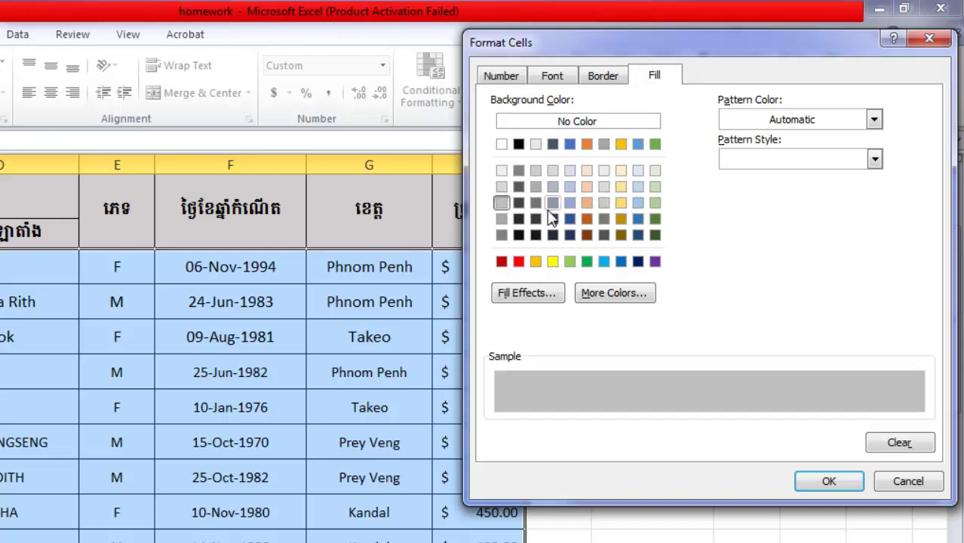
click(552, 75)
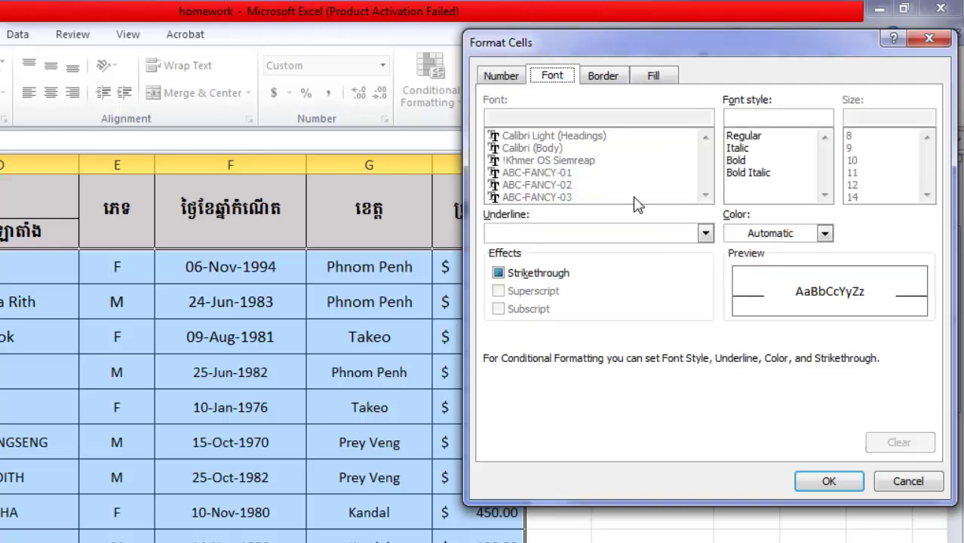
click(778, 235)
click(747, 391)
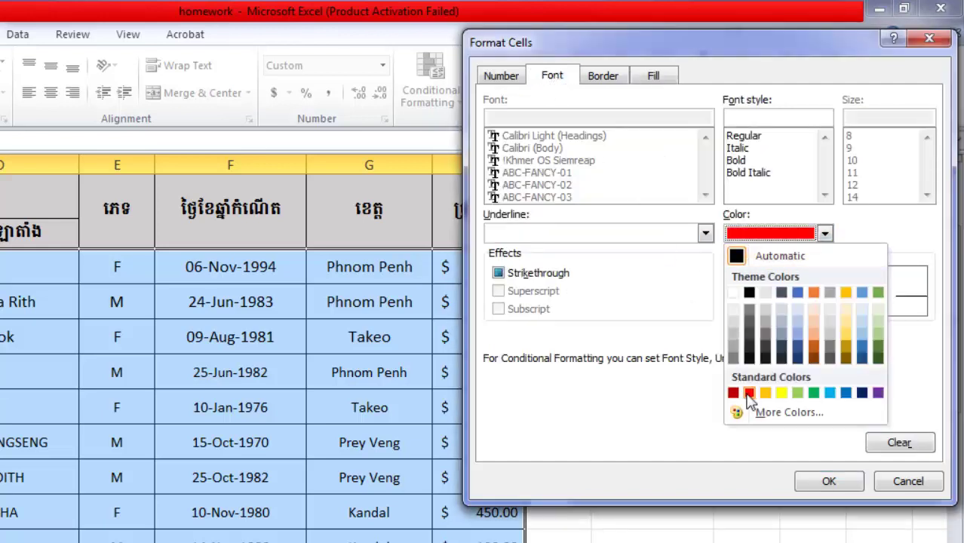
click(801, 482)
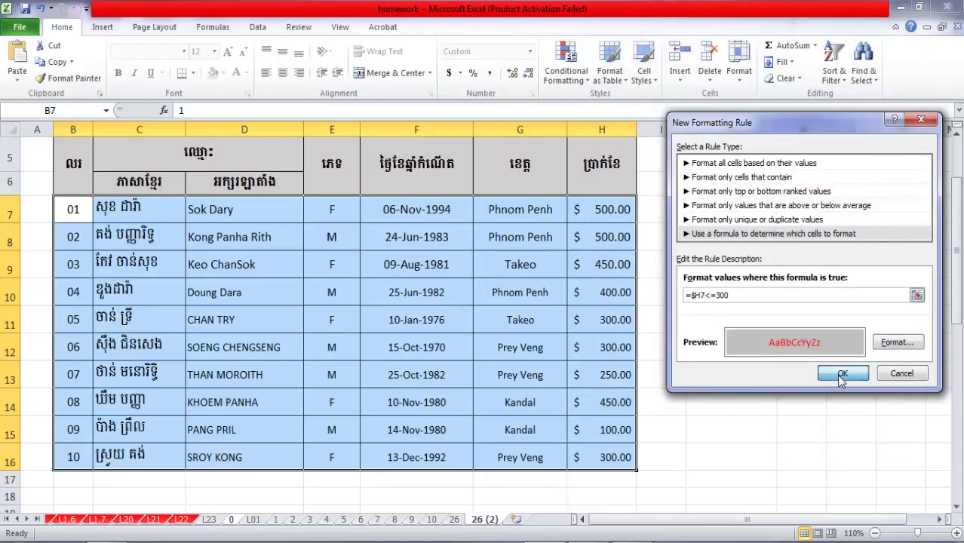
Step: Apply the <=300 rule, inspect rows 11–13, and reselect the range B7:H16
click(841, 374)
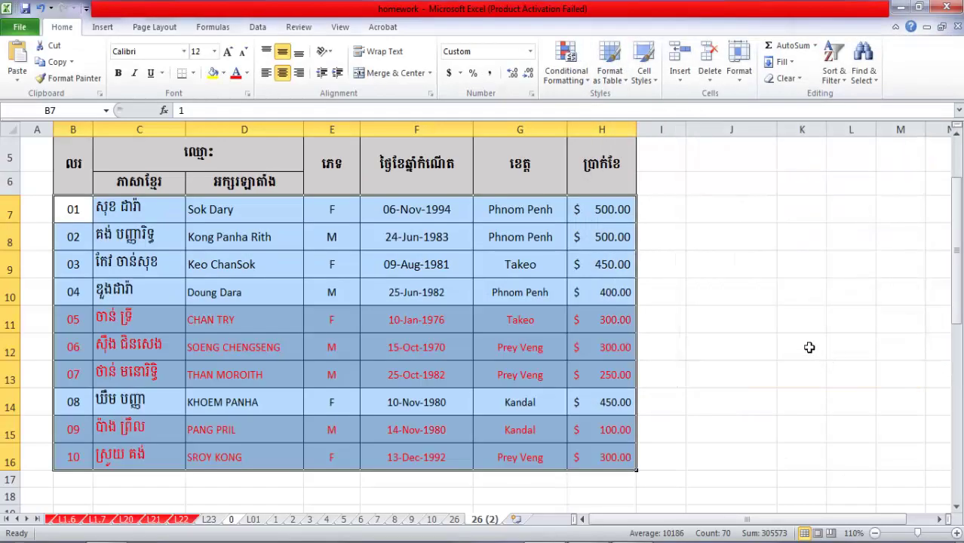
click(733, 341)
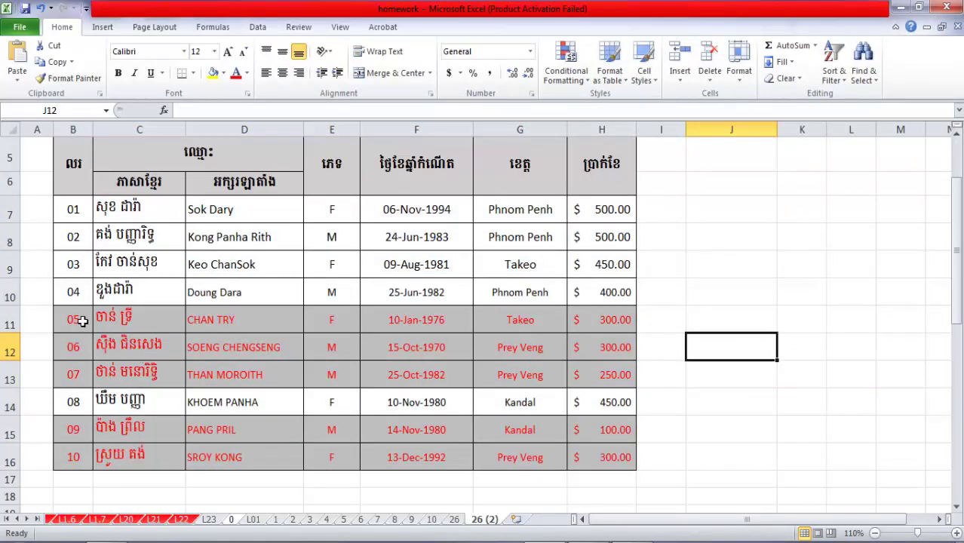
drag(79, 320, 625, 375)
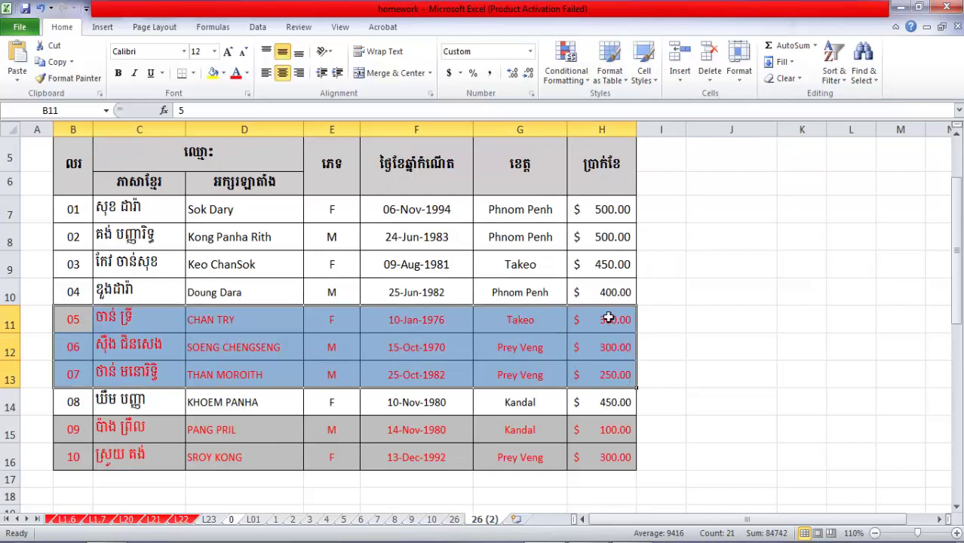
drag(607, 320, 609, 343)
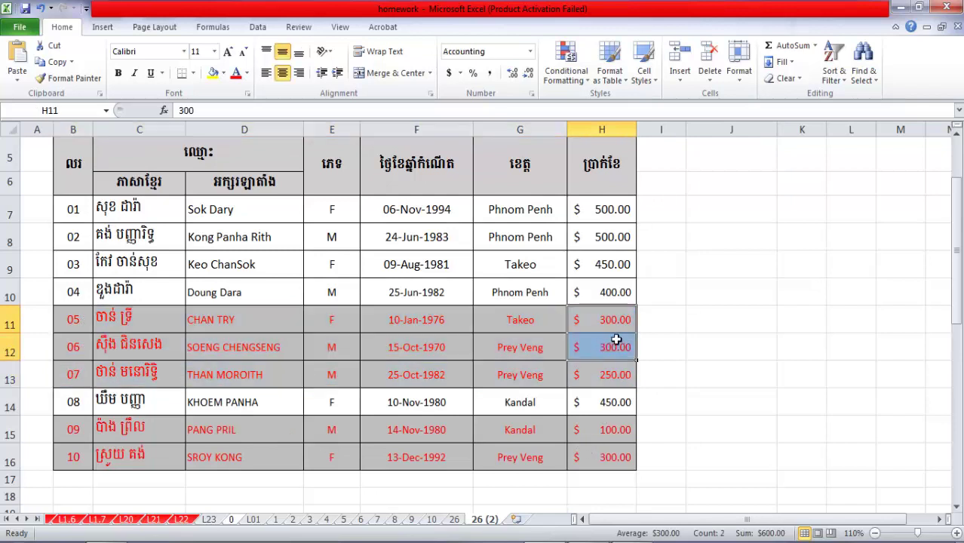
click(76, 212)
drag(76, 212, 602, 457)
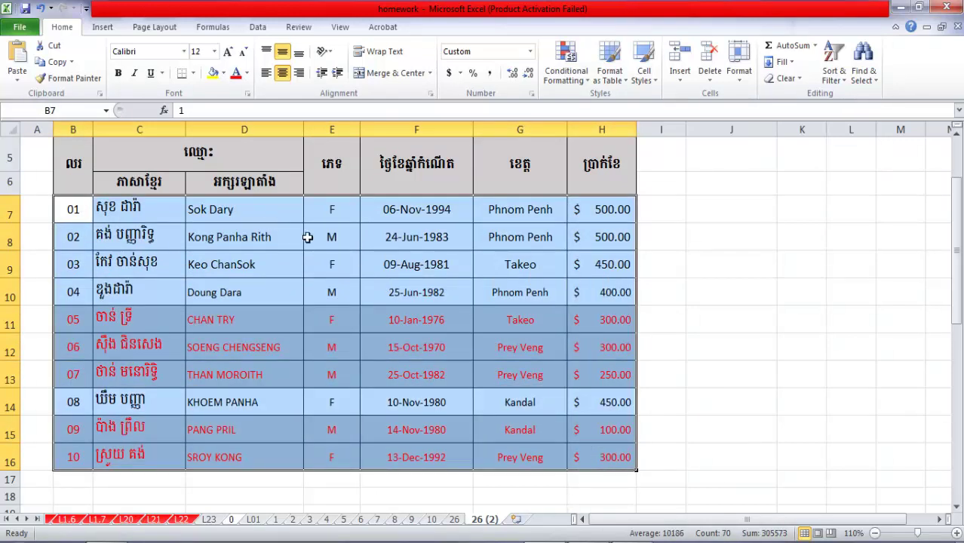
Step: Start a second formula-based rule for B7:H16 with the condition =$H$7>300
click(583, 83)
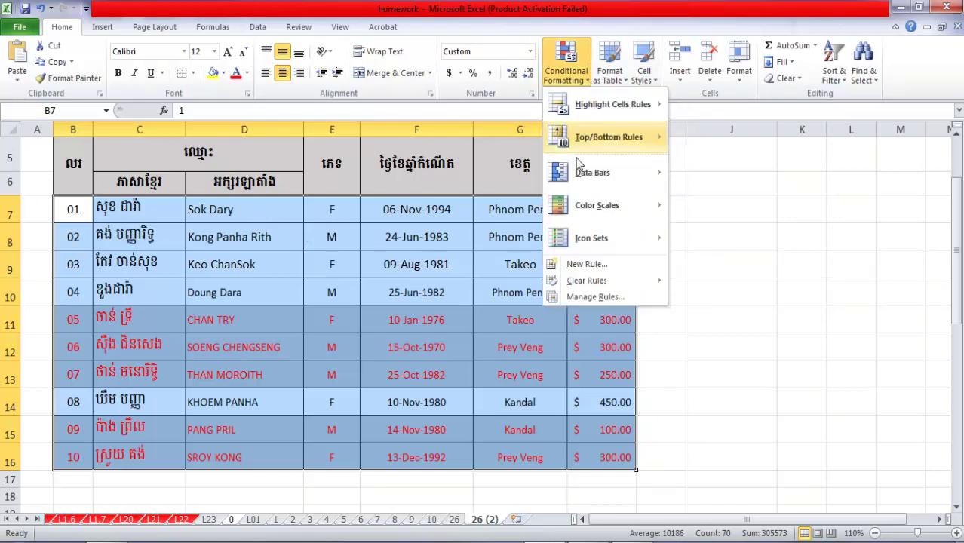
click(587, 264)
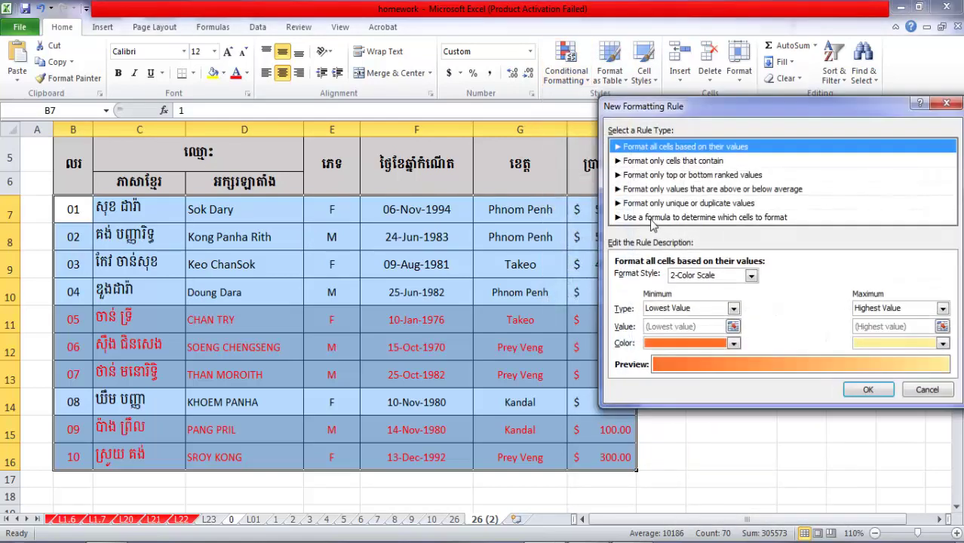
click(653, 217)
click(651, 280)
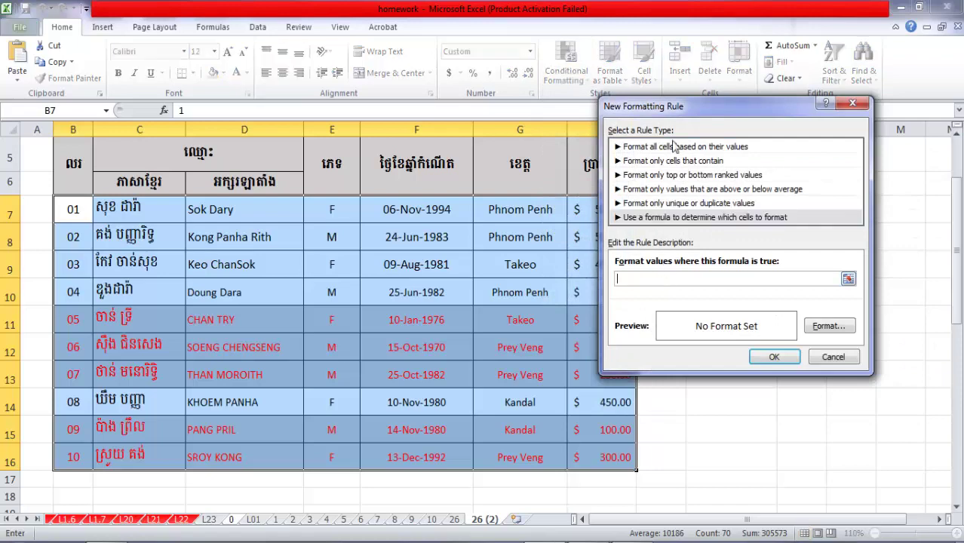
drag(638, 116, 419, 122)
click(211, 298)
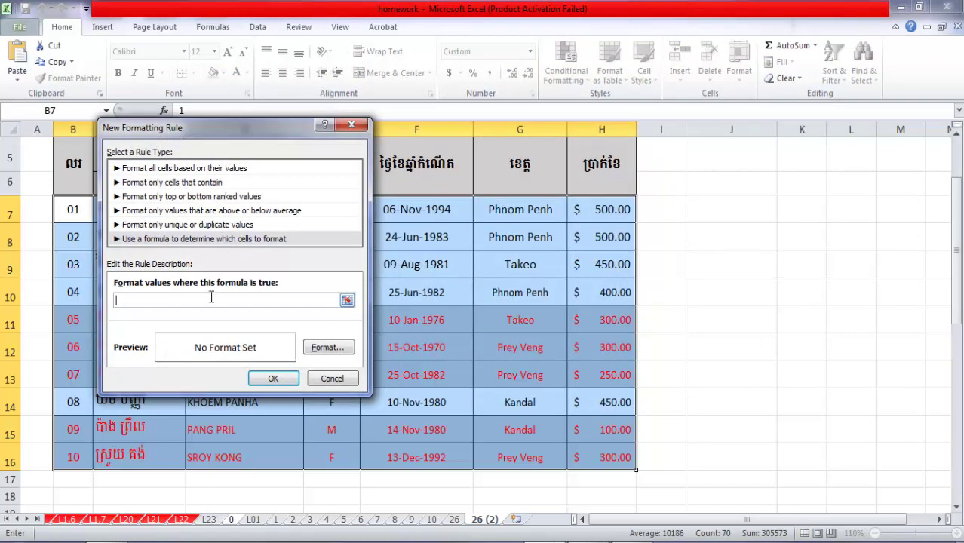
click(587, 215)
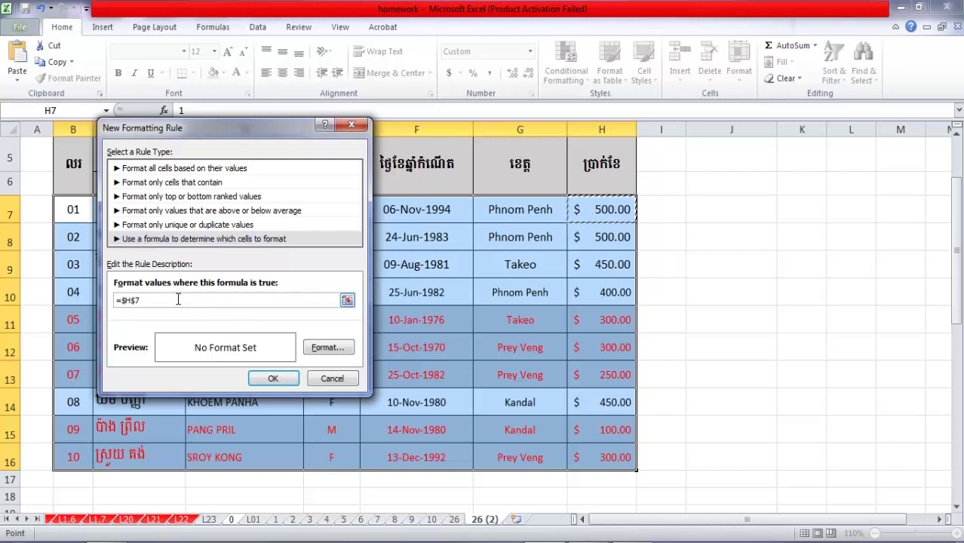
text(>300)
drag(215, 138, 681, 136)
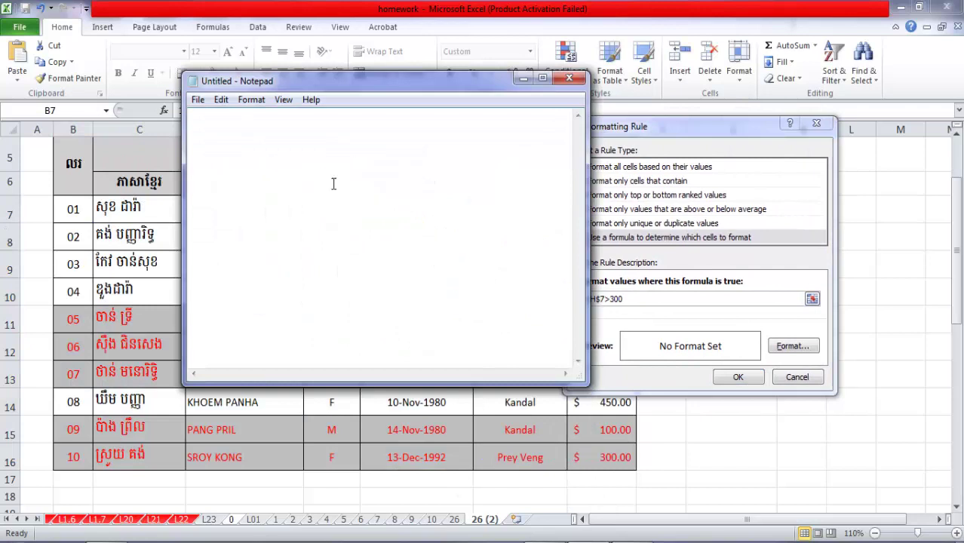
Step: Edit the Notepad example to =$H7>300, compare it with the $ before 7, and minimise Notepad
text()300)
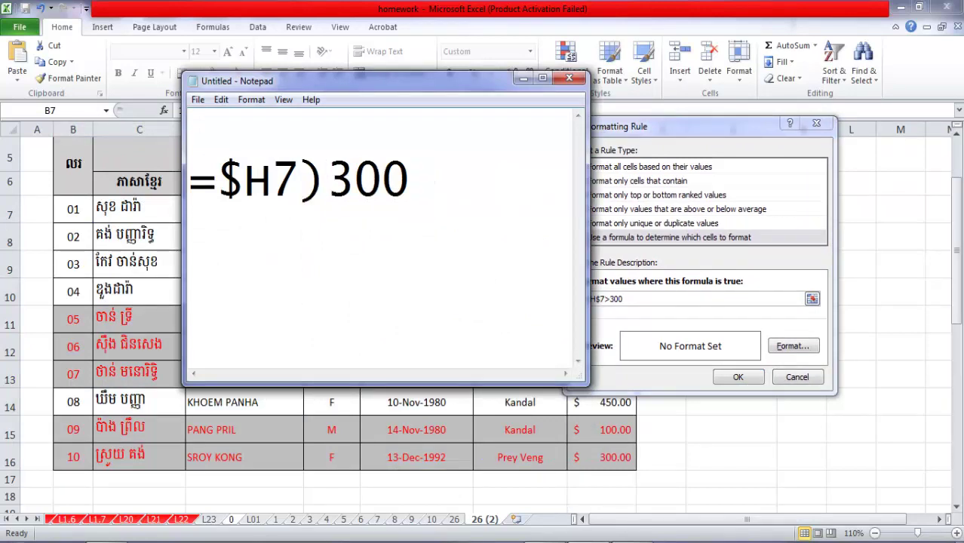
key(BackSpace)
text(>)
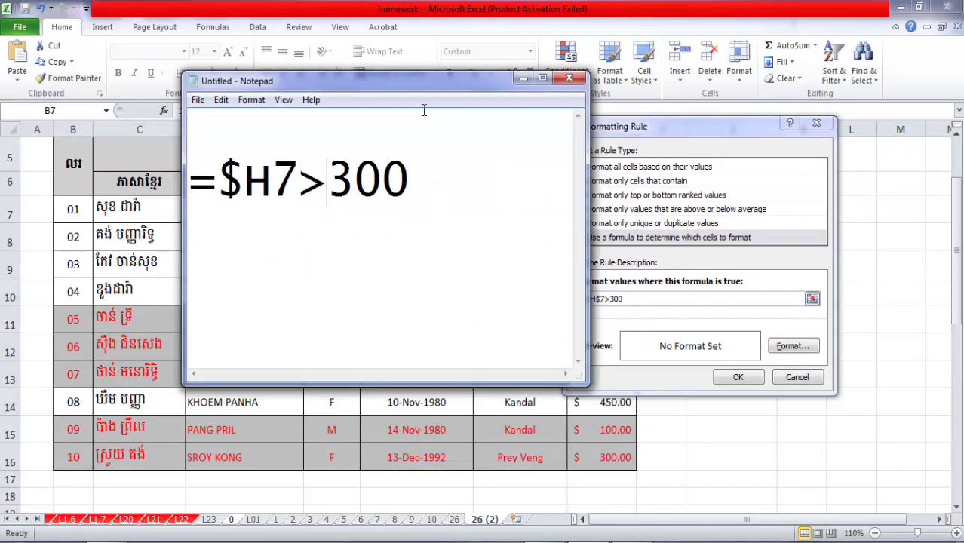
drag(416, 89, 340, 95)
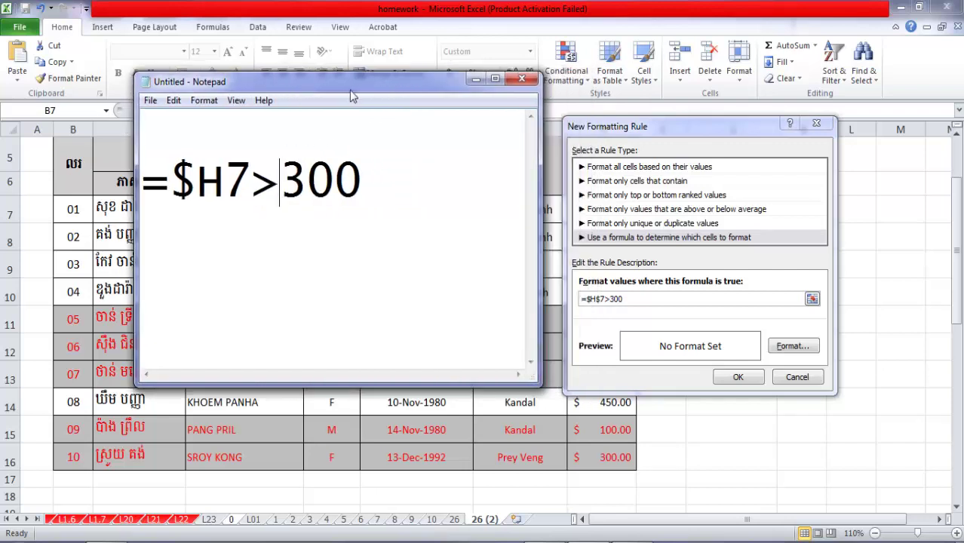
click(199, 188)
text($)
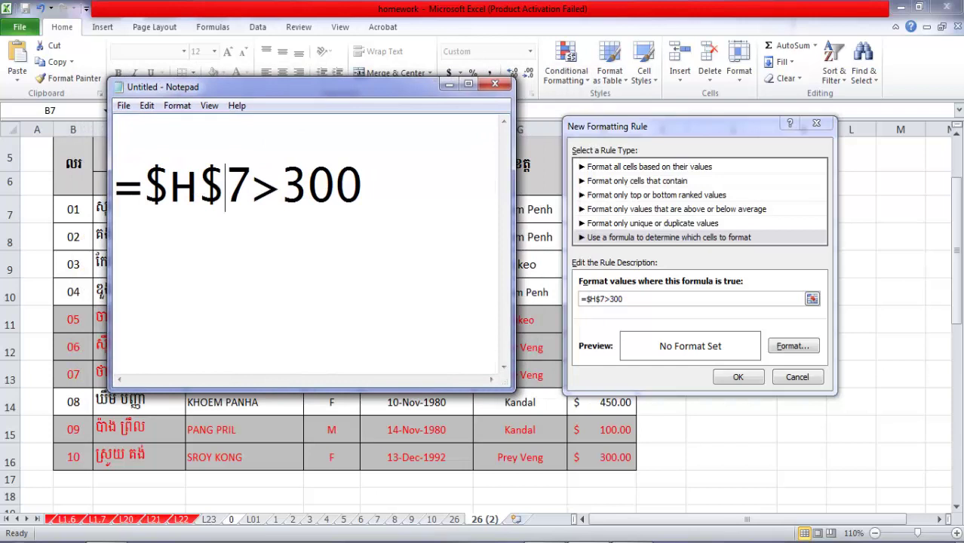
key(BackSpace)
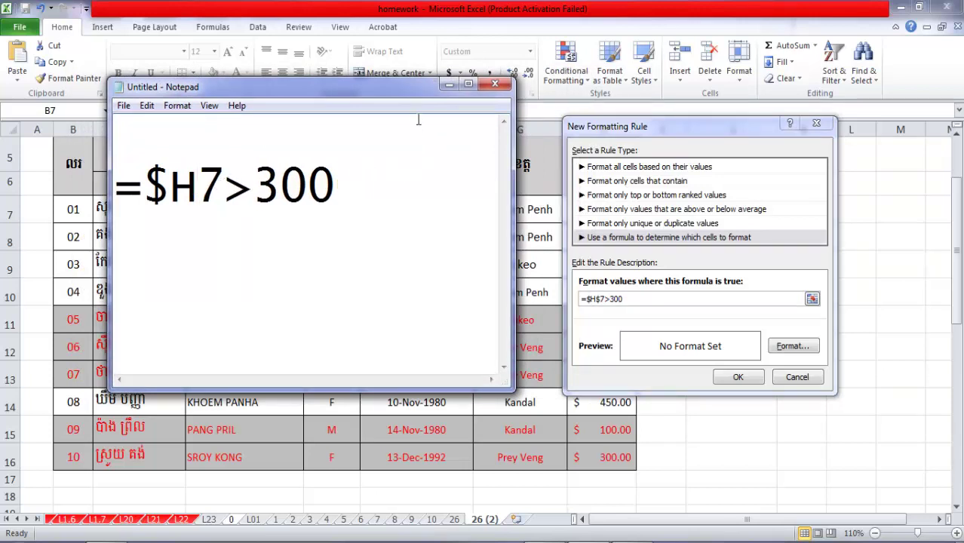
click(448, 85)
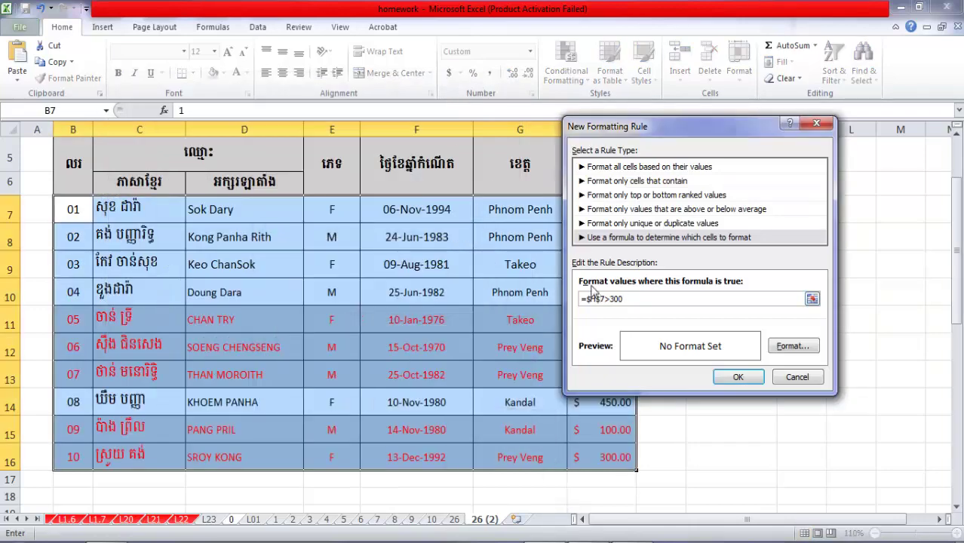
Step: Change the condition to =$H7>300 and format matches with orange font on green fill
key(BackSpace)
click(787, 354)
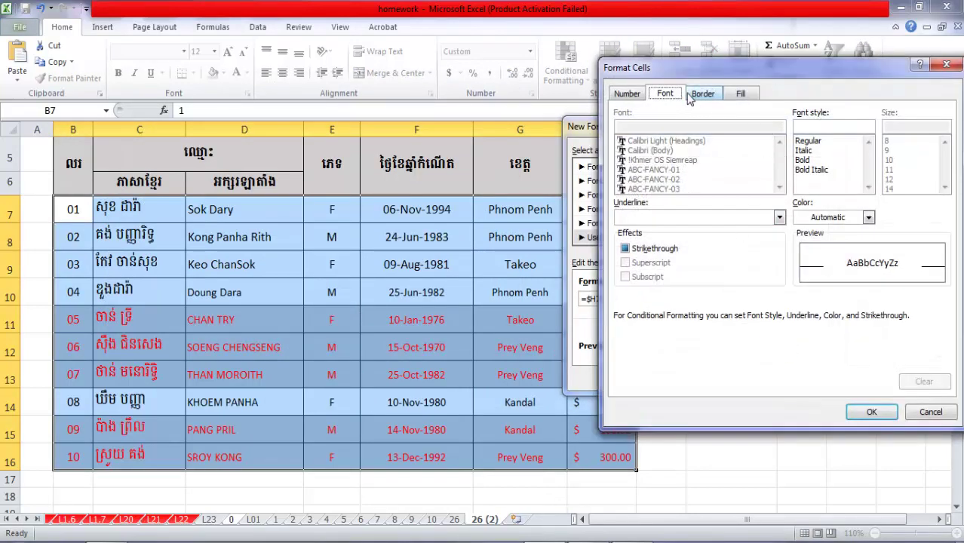
click(828, 218)
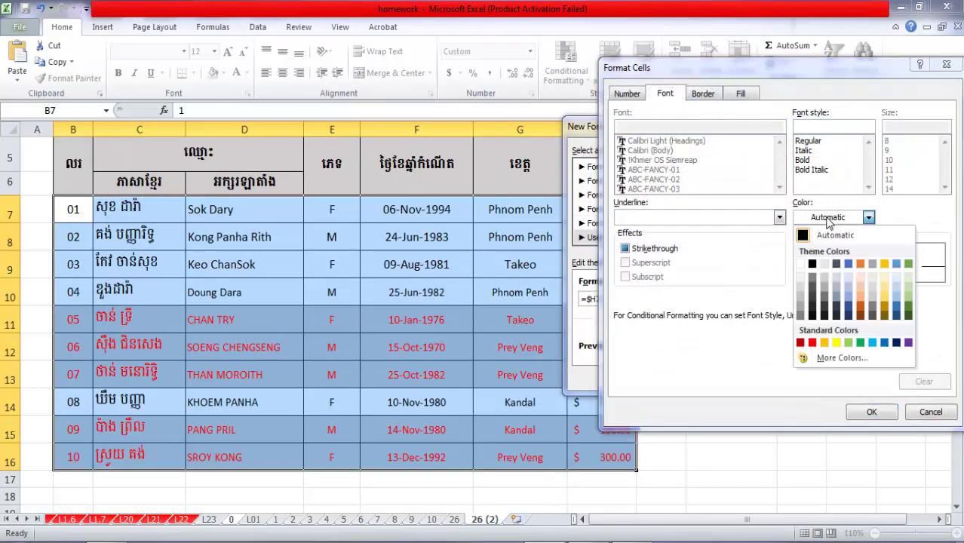
click(825, 343)
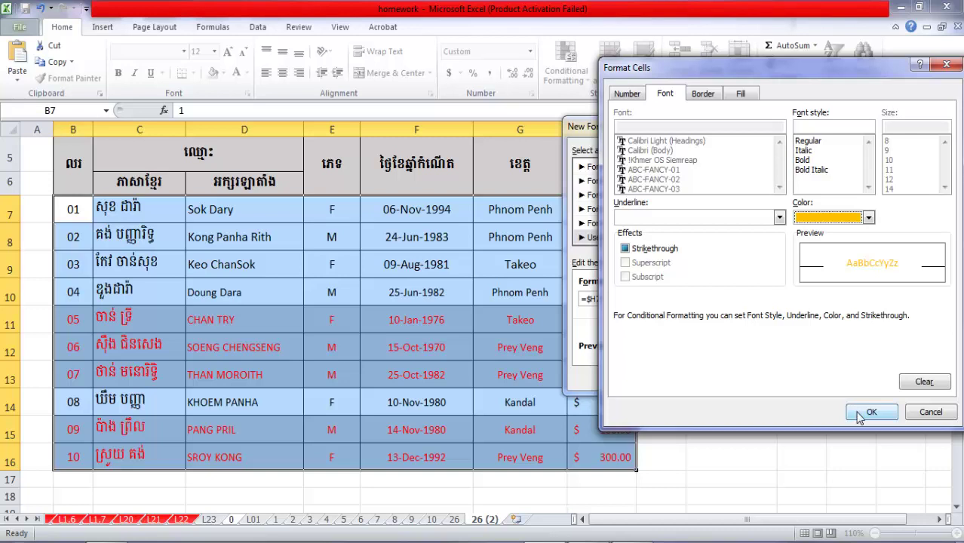
click(741, 94)
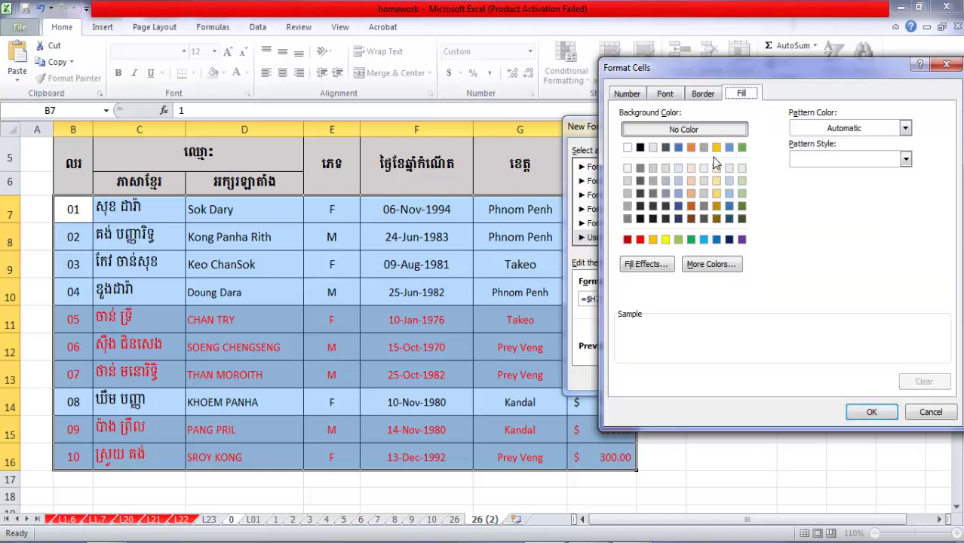
click(743, 194)
click(869, 413)
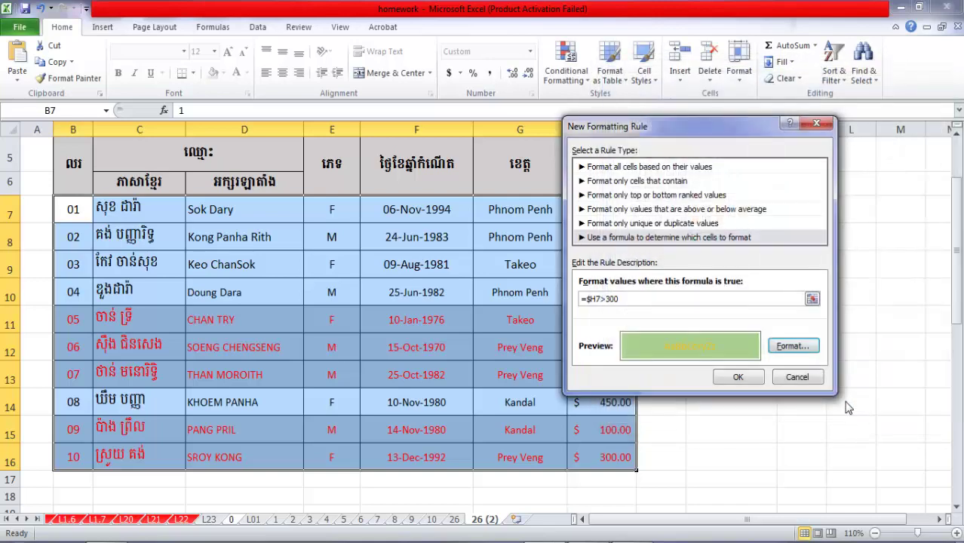
click(737, 377)
Step: Check the formatted results in H7, H8, G8 and the green rows B7:H10
click(709, 349)
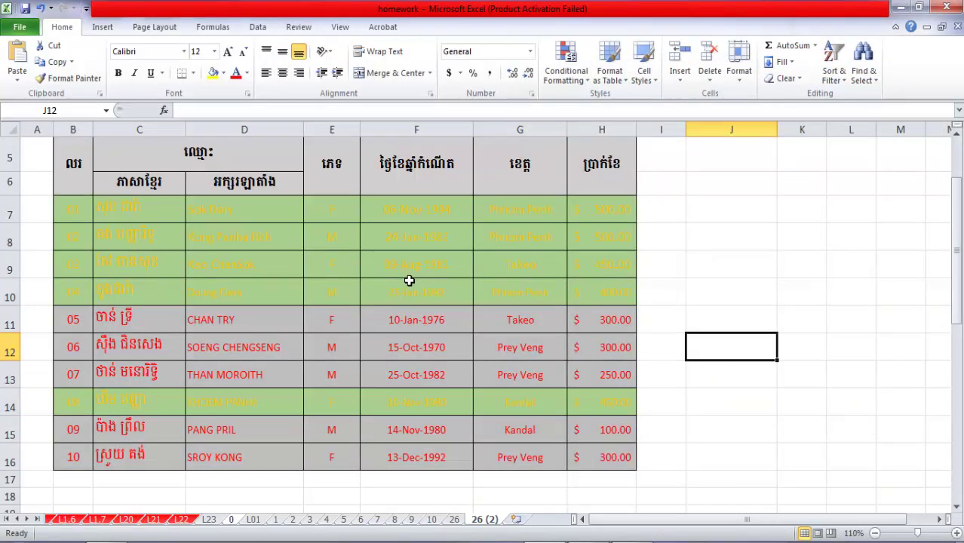
scroll(565, 235, down, 1)
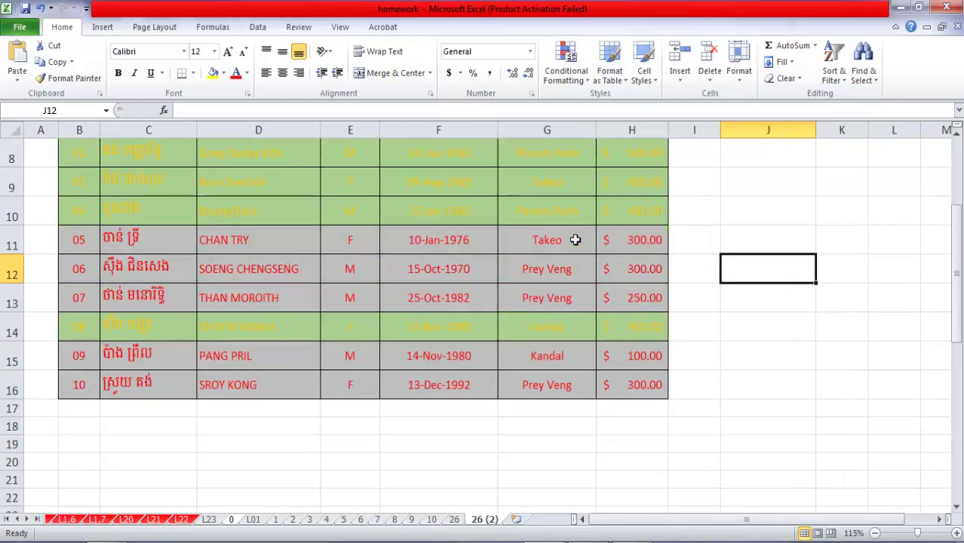
drag(614, 205, 631, 296)
click(630, 213)
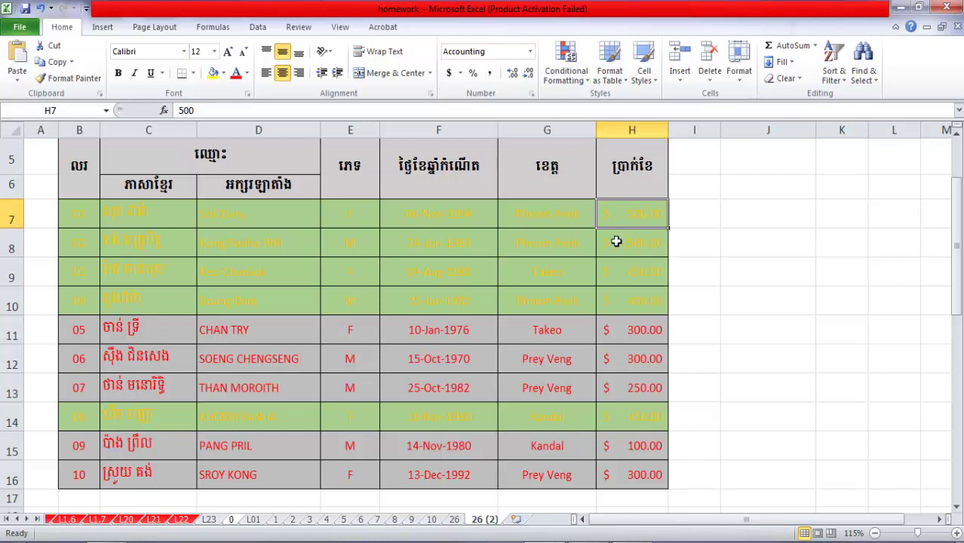
click(617, 241)
click(548, 242)
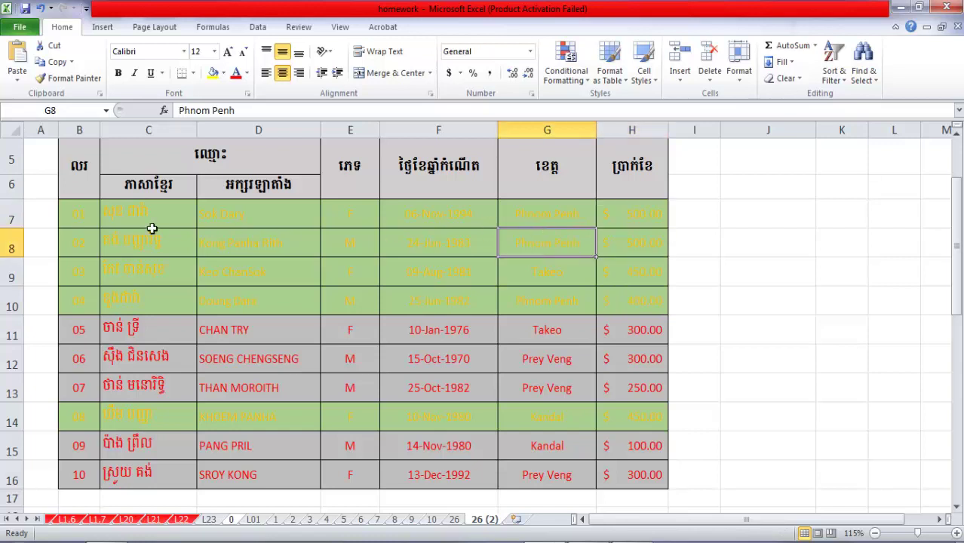
drag(86, 212, 626, 308)
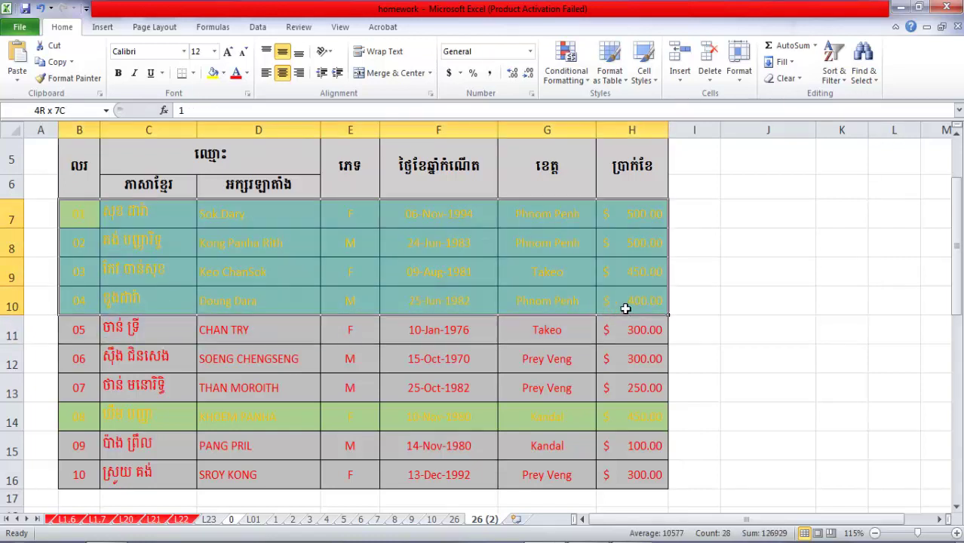
scroll(625, 307, down, 2)
click(570, 303)
scroll(570, 304, up, 2)
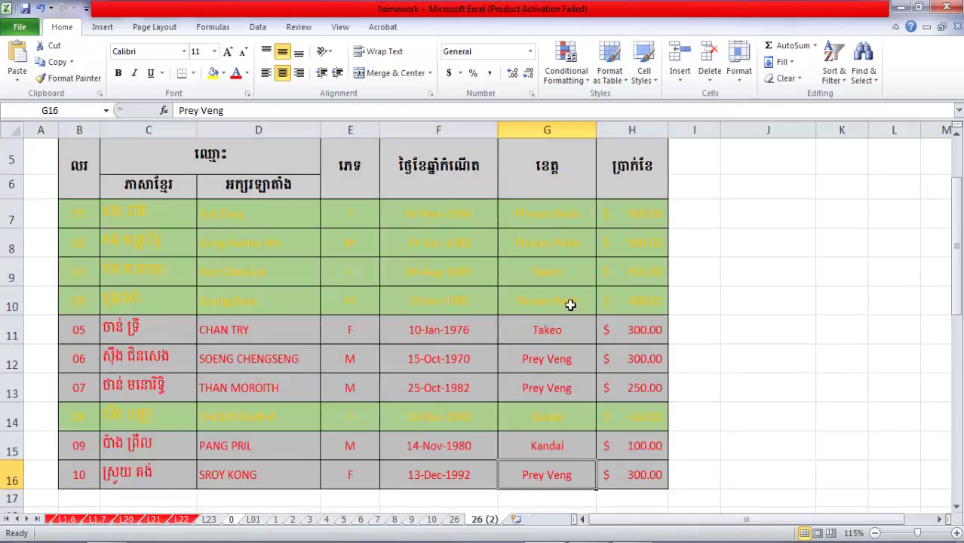
scroll(570, 304, down, 1)
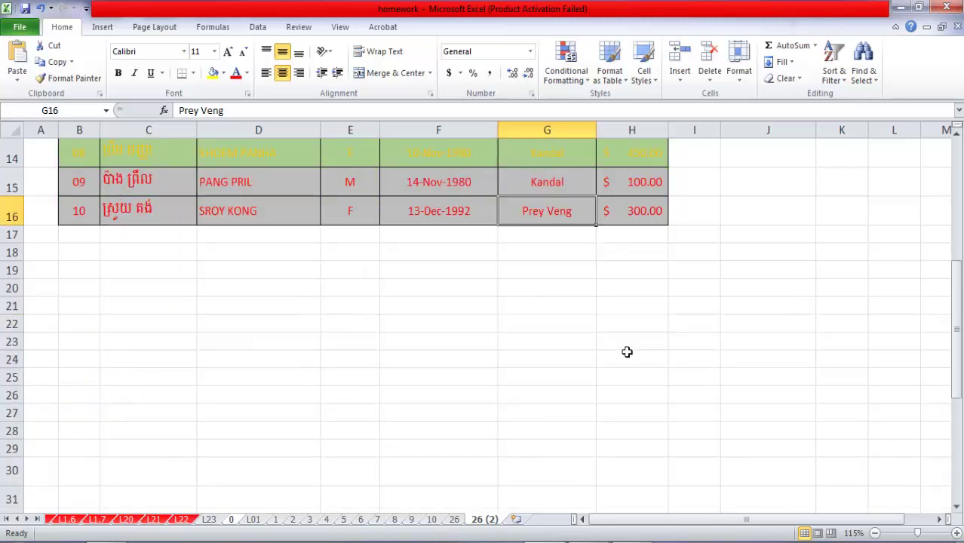
Step: Scroll below the employee table and select an empty cell near H24
scroll(622, 348, down, 2)
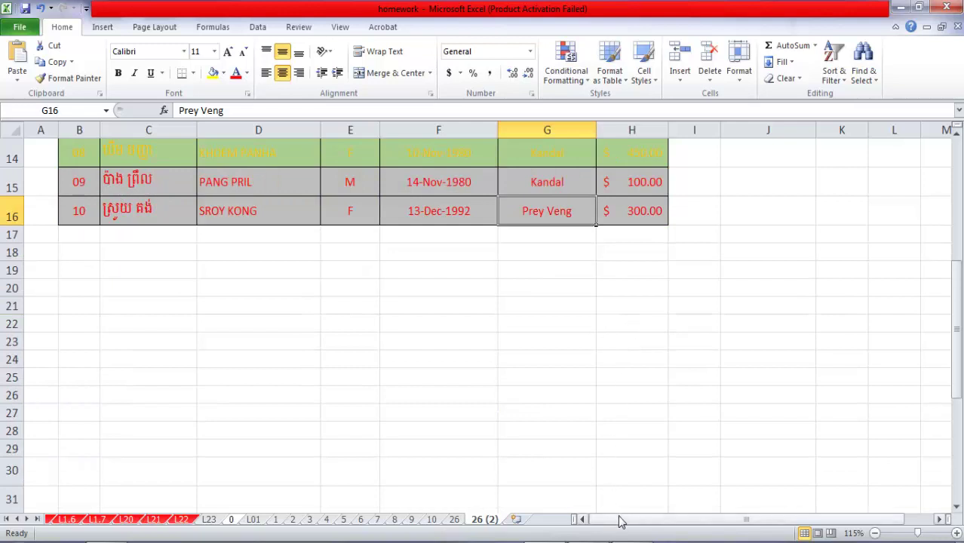
drag(619, 519, 681, 526)
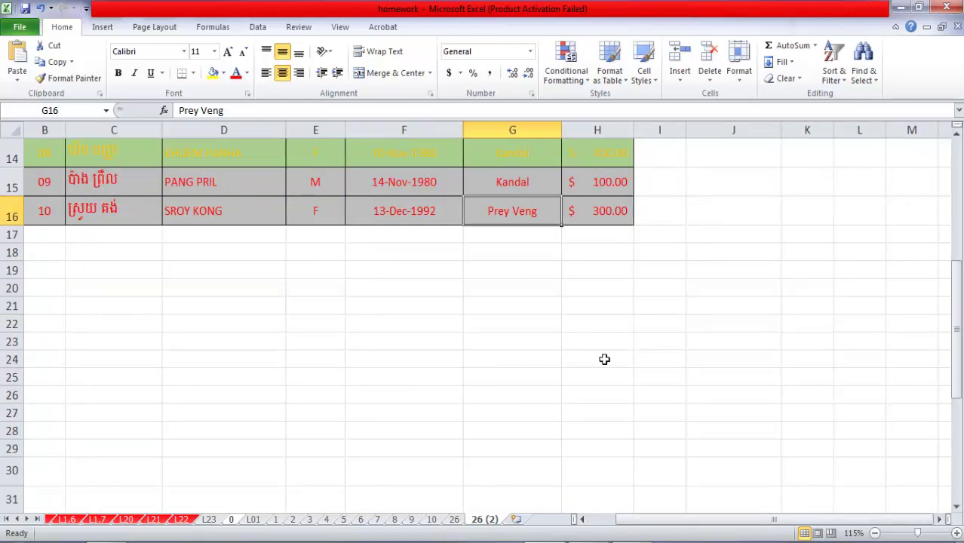
click(567, 359)
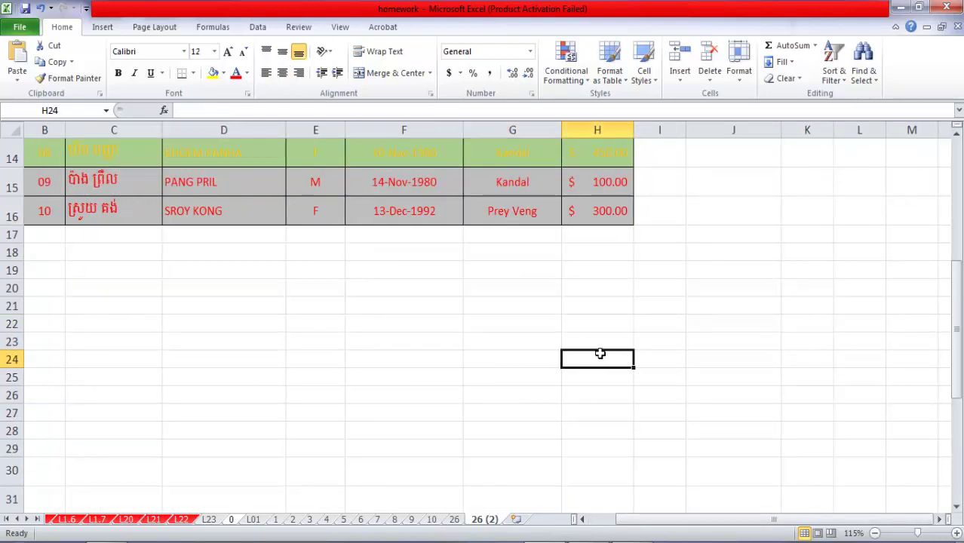
Step: Enter the exchange rate 1$ in I24 and 4000 in J24, zooming to 130%
click(663, 358)
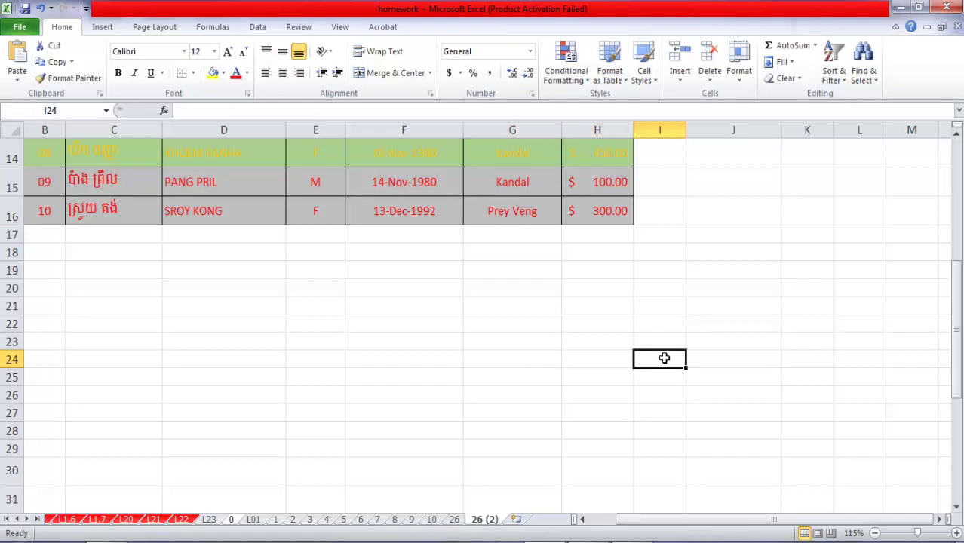
text(1$)
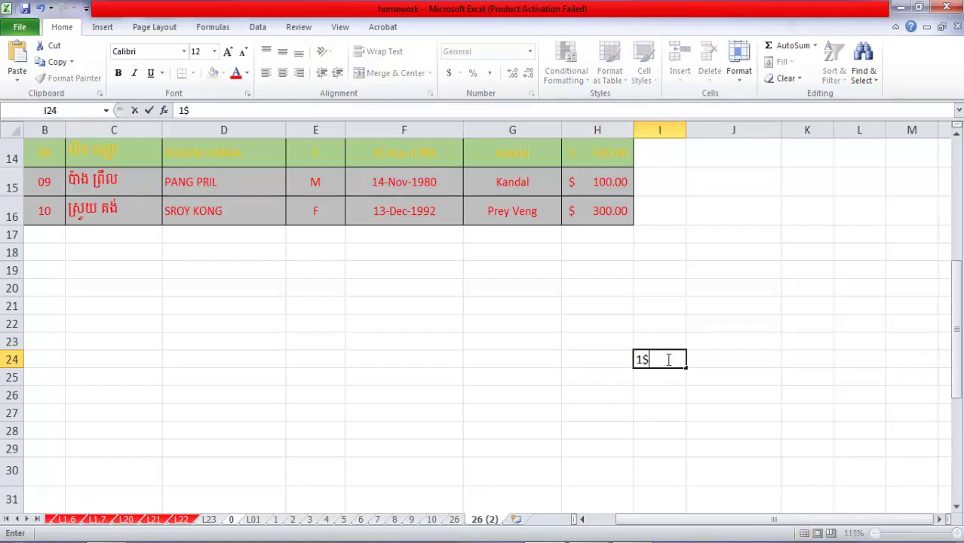
scroll(731, 357, down, 1)
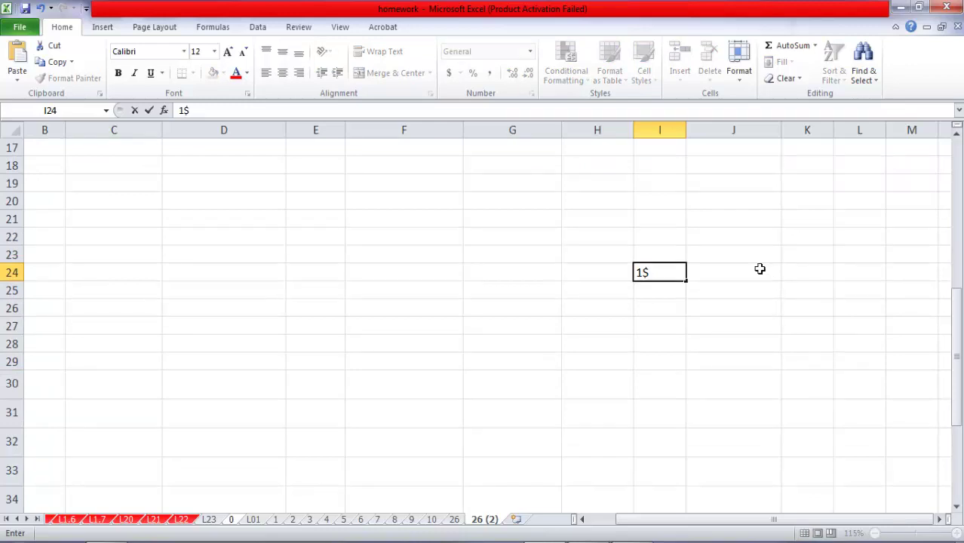
click(747, 348)
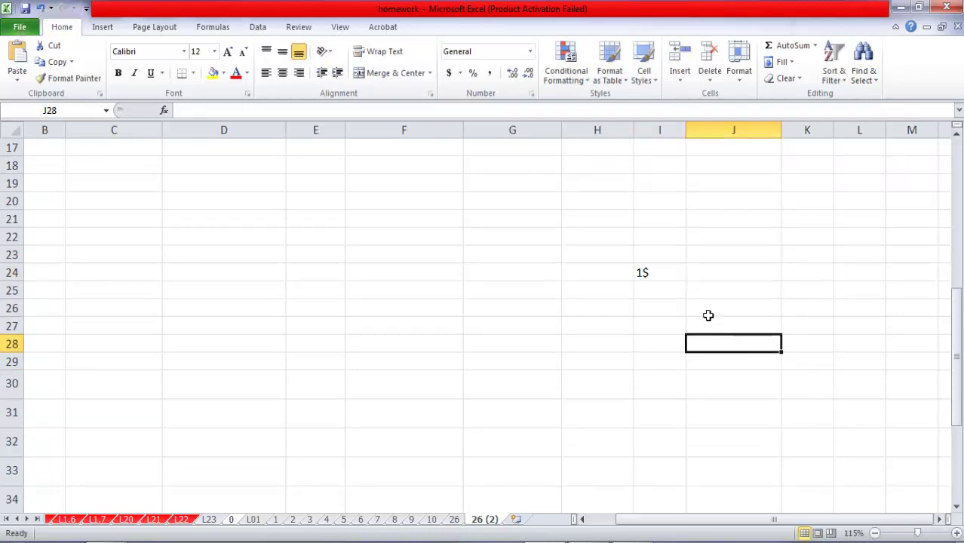
click(677, 273)
click(956, 533)
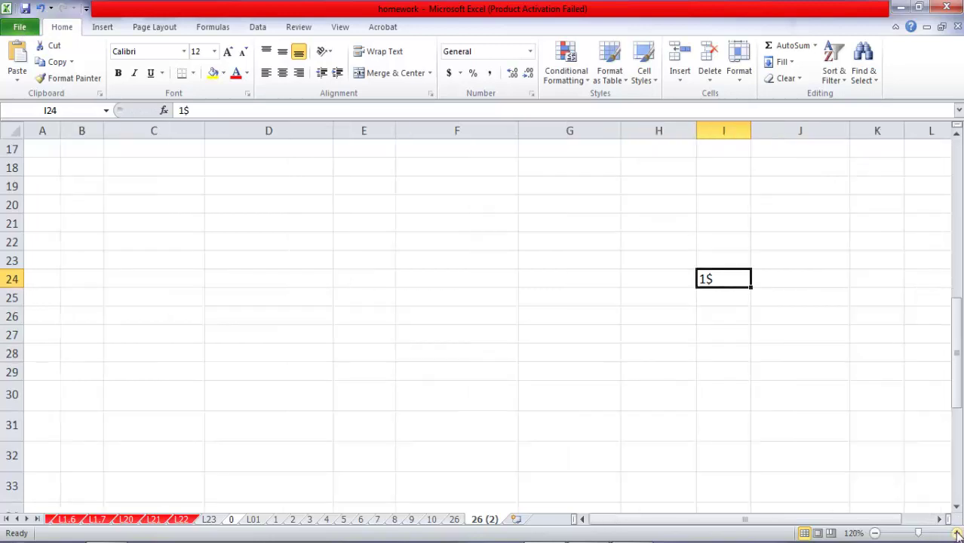
click(957, 533)
drag(710, 521, 899, 520)
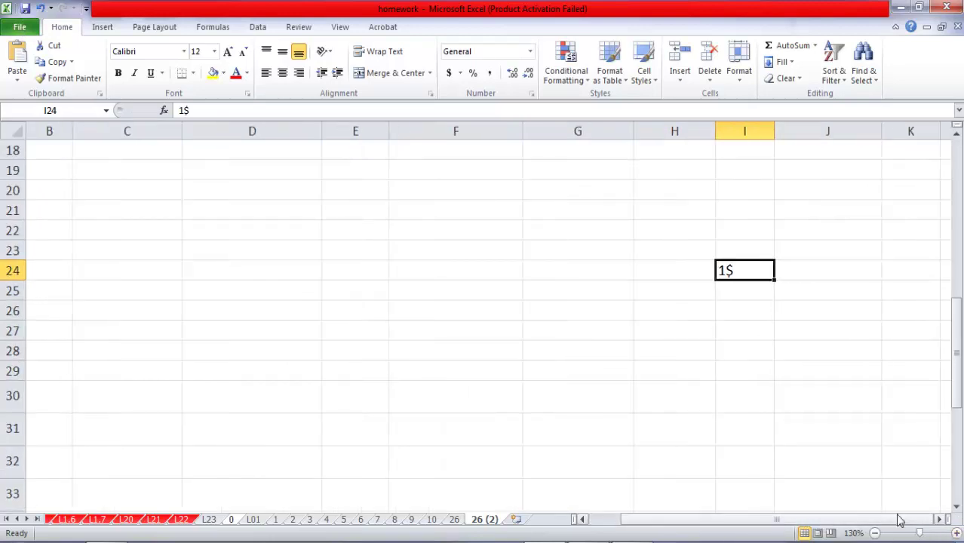
click(939, 519)
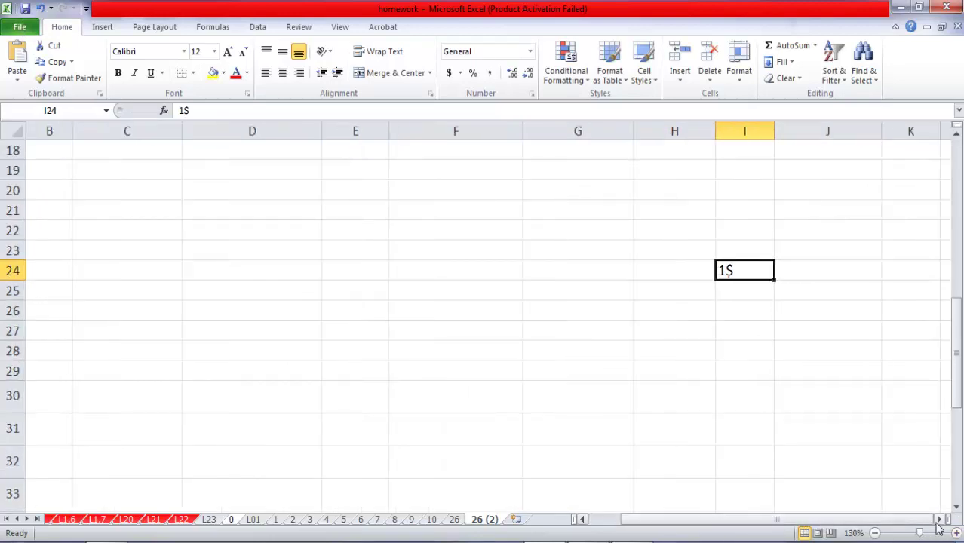
click(462, 261)
text(400)
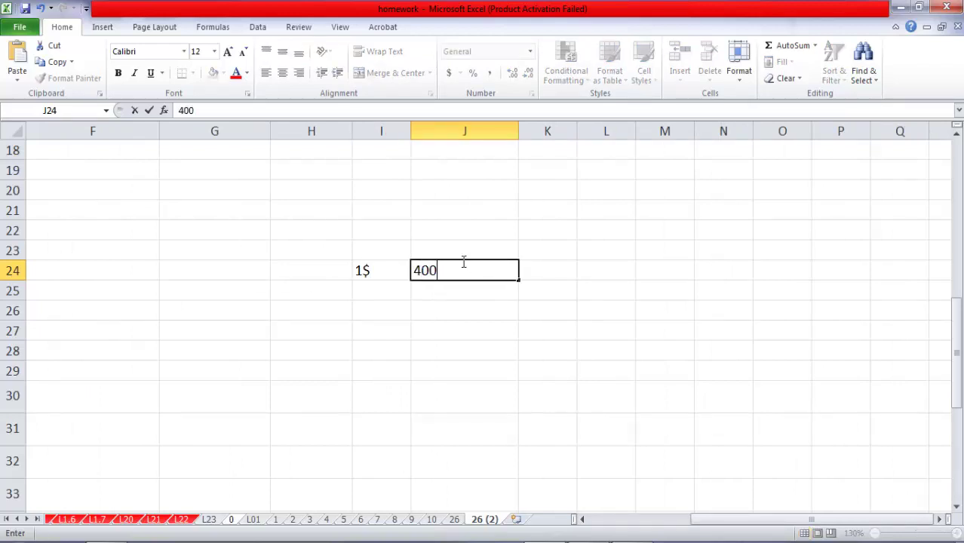
text(0)
key(Return)
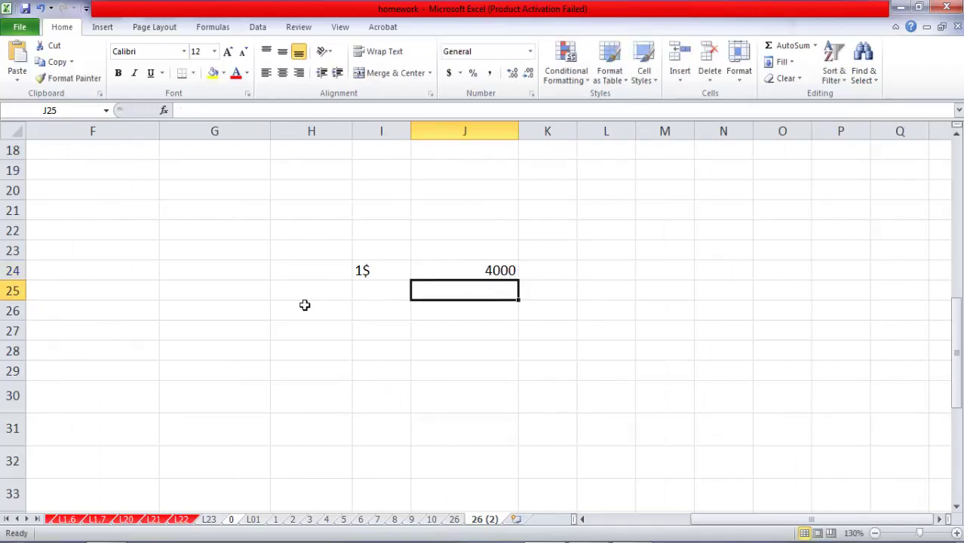
Step: Enter the riel amounts 500000, 1200000 and 100000 in H25:H27
click(312, 295)
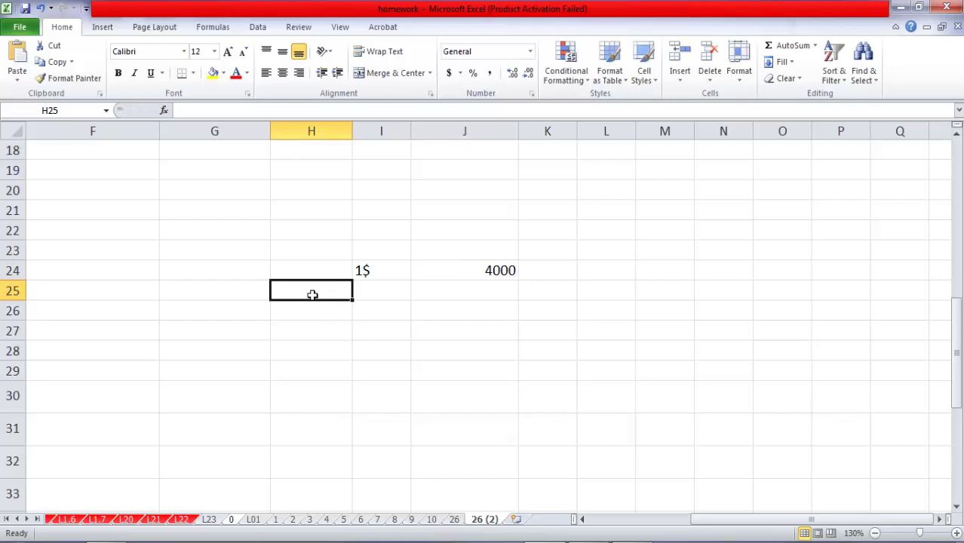
text(50)
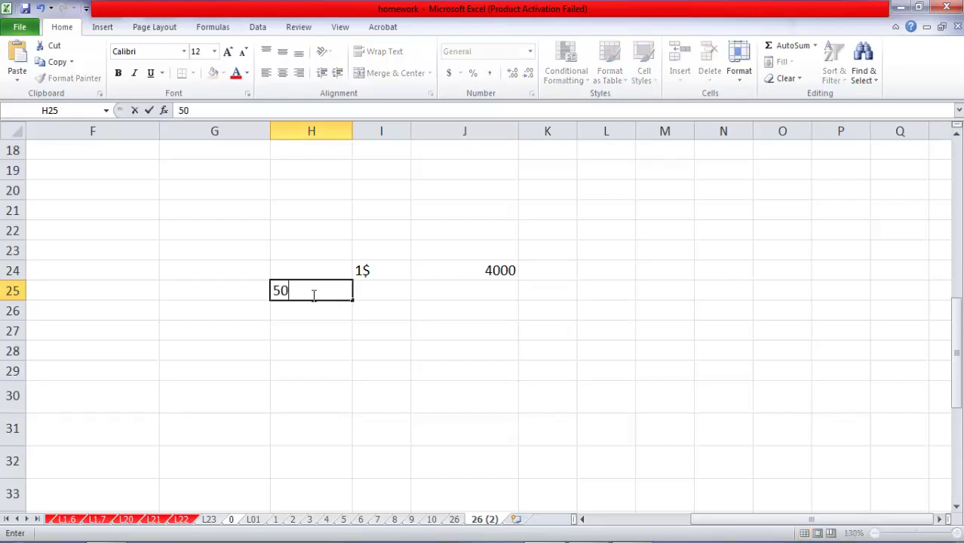
text(0000)
click(325, 312)
text(1)
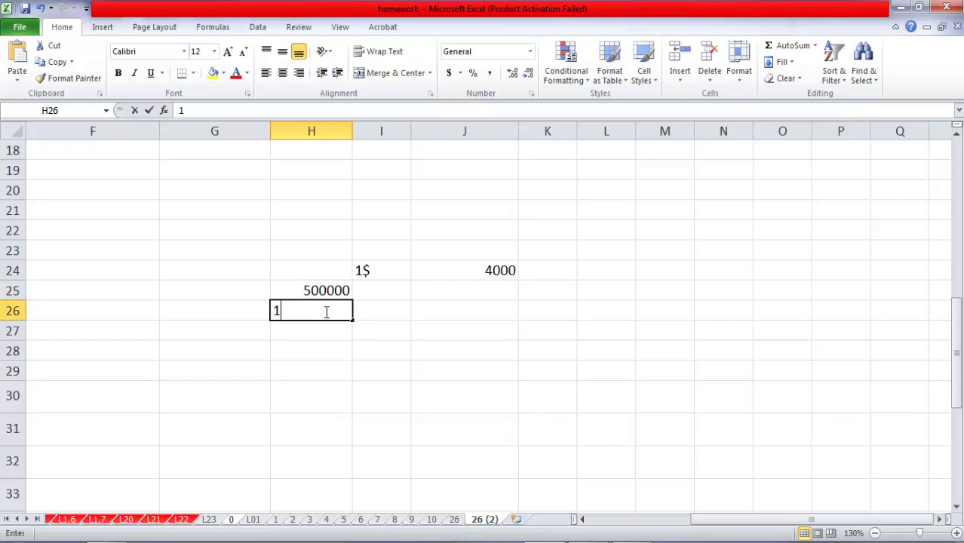
text(20)
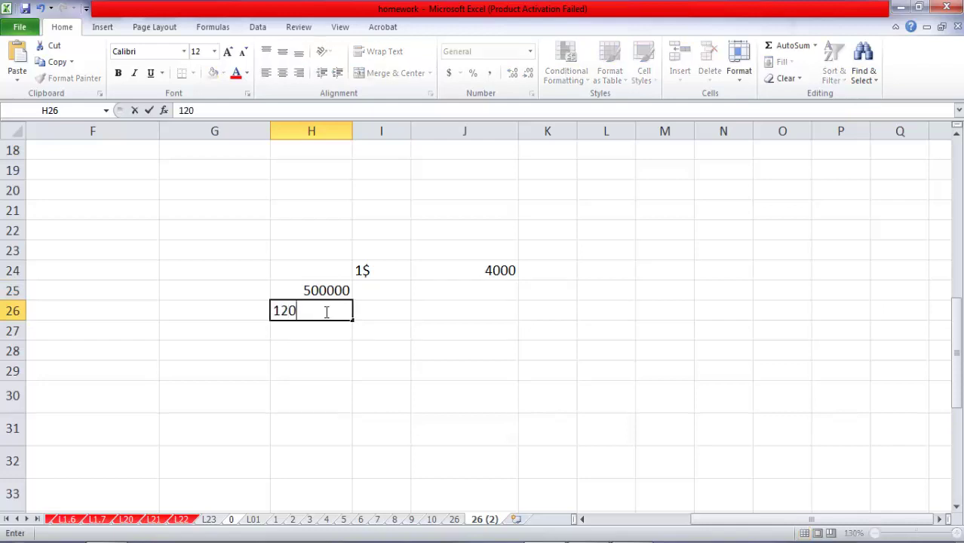
text(0000)
key(Return)
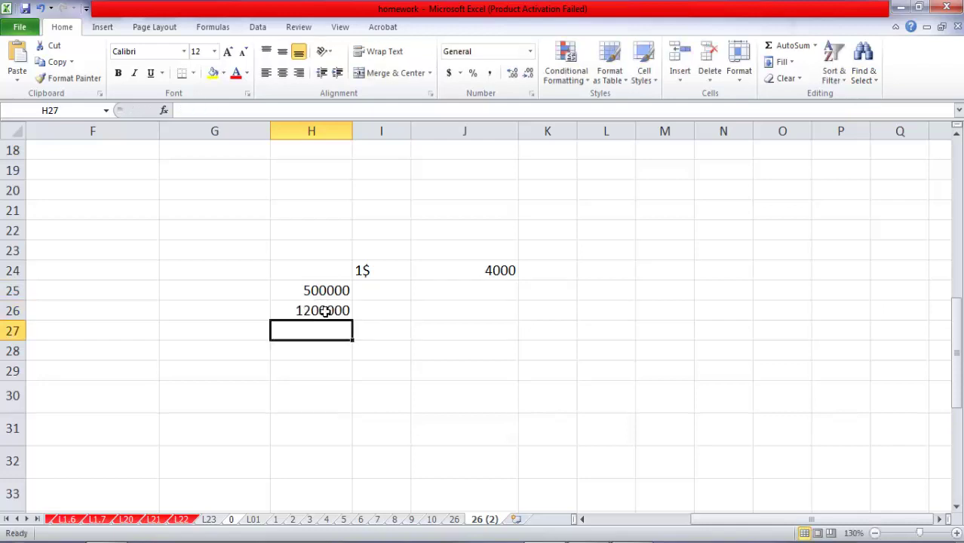
text(10000)
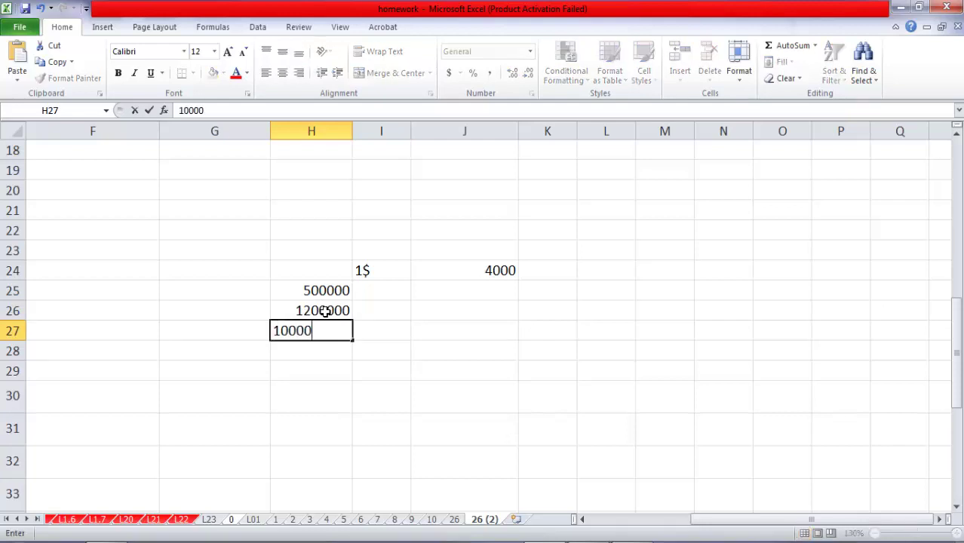
text(0)
key(Return)
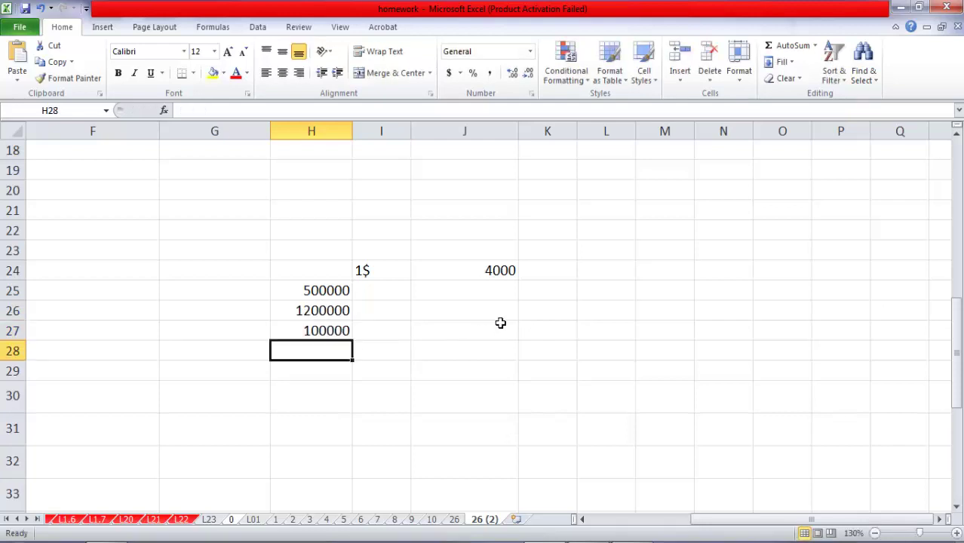
click(488, 293)
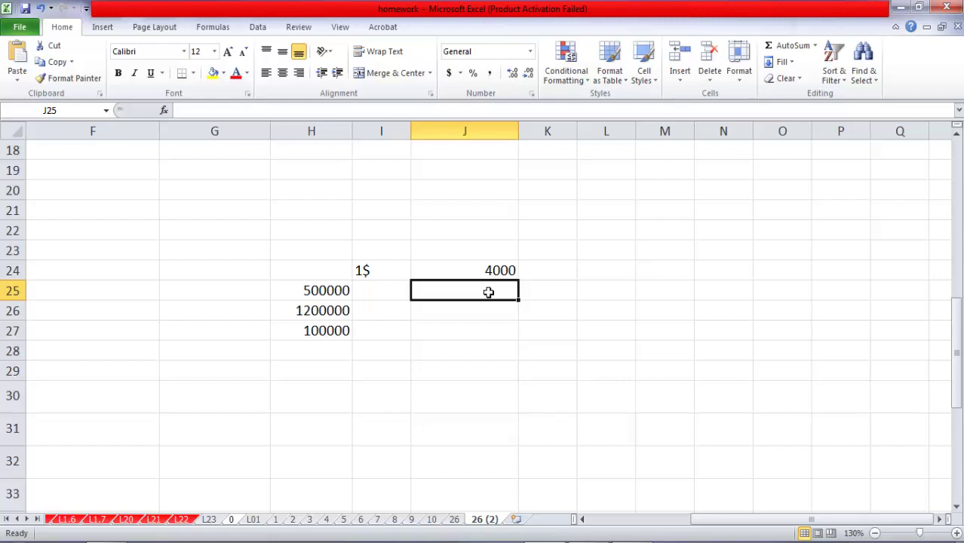
Step: Enter =H25/J24 in J25 to convert the 500000 riel into 125 dollars
text(=)
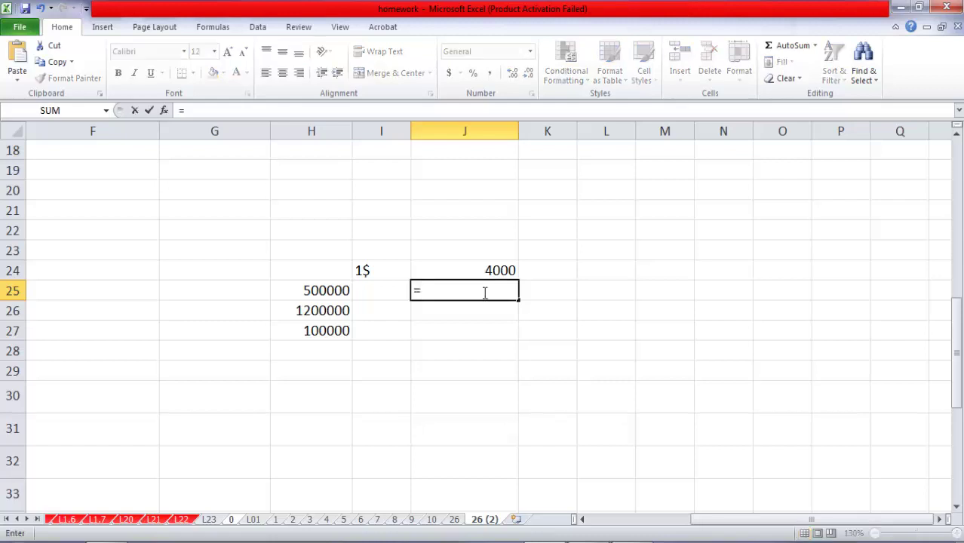
click(325, 289)
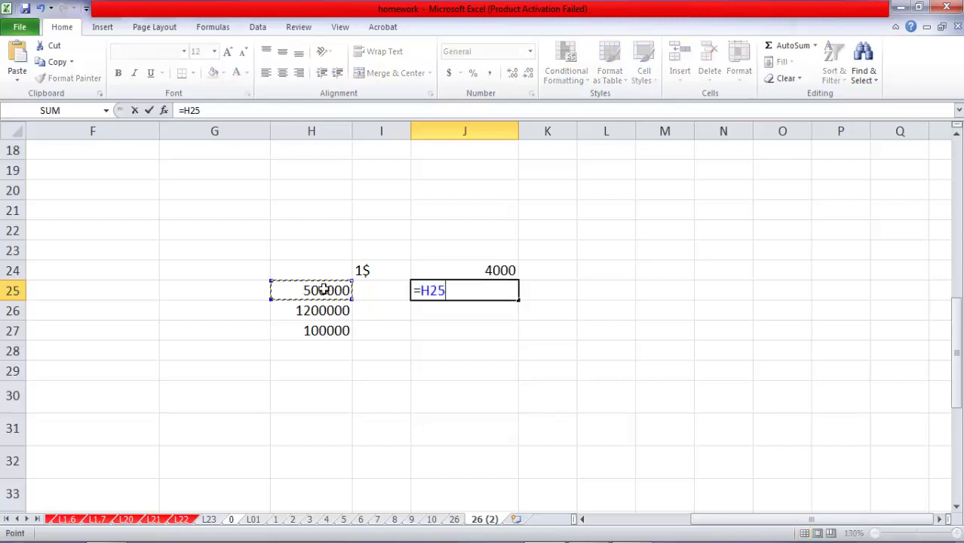
text(/)
click(462, 268)
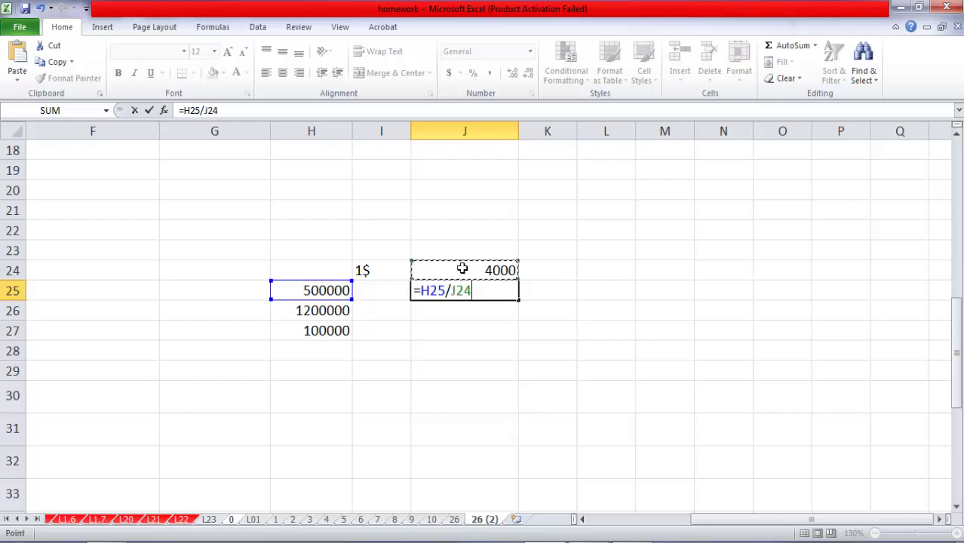
key(Return)
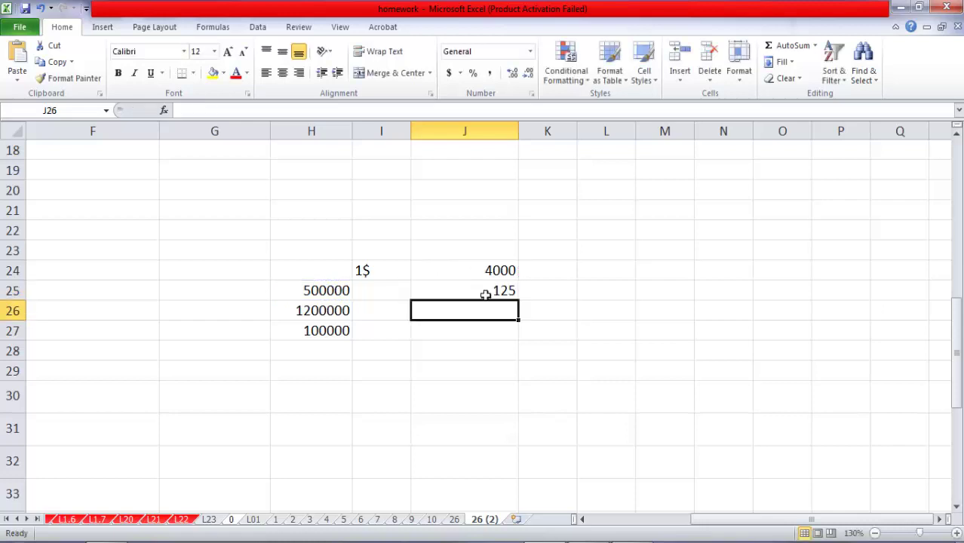
Step: Apply Accounting number format to J25:J27 so J25 shows $ 125.00
drag(485, 295, 487, 324)
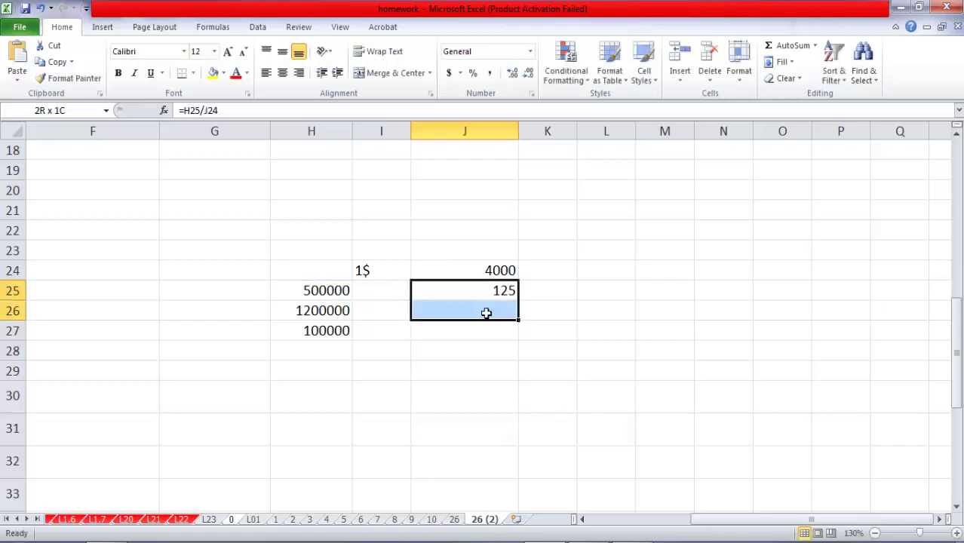
click(450, 73)
click(481, 312)
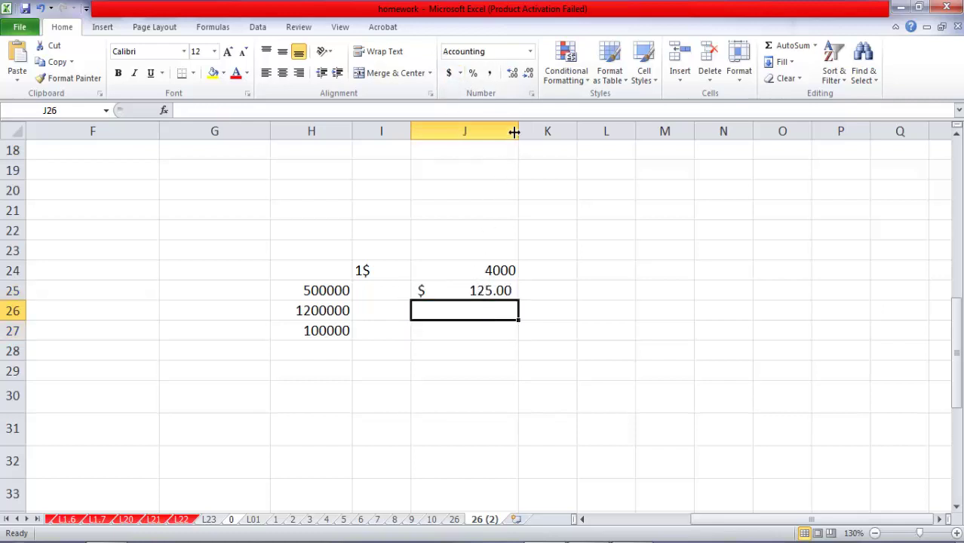
Step: Widen column J slightly and review J25's formula against the 500000 in H25
mouse_move(518, 131)
mouse_down()
mouse_move(492, 131)
mouse_move(523, 130)
mouse_up()
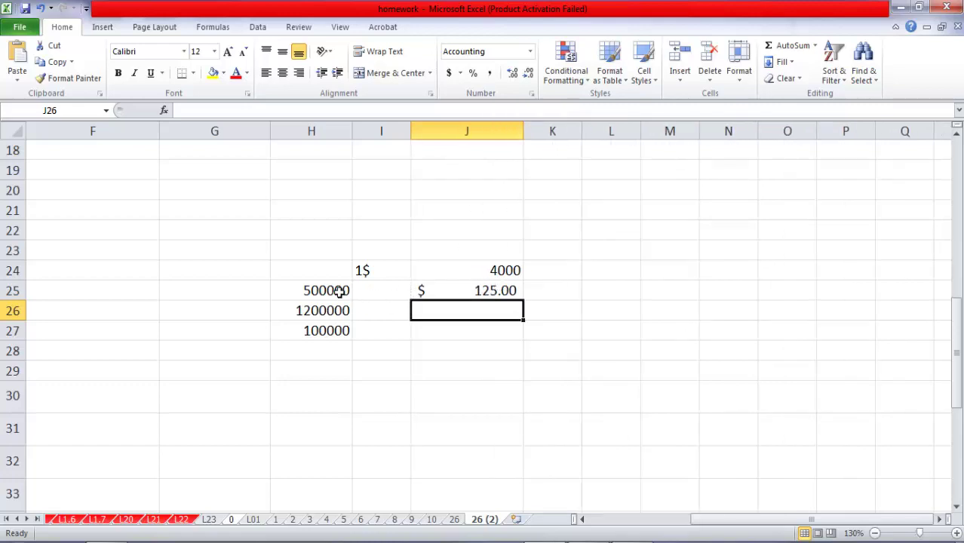
click(466, 293)
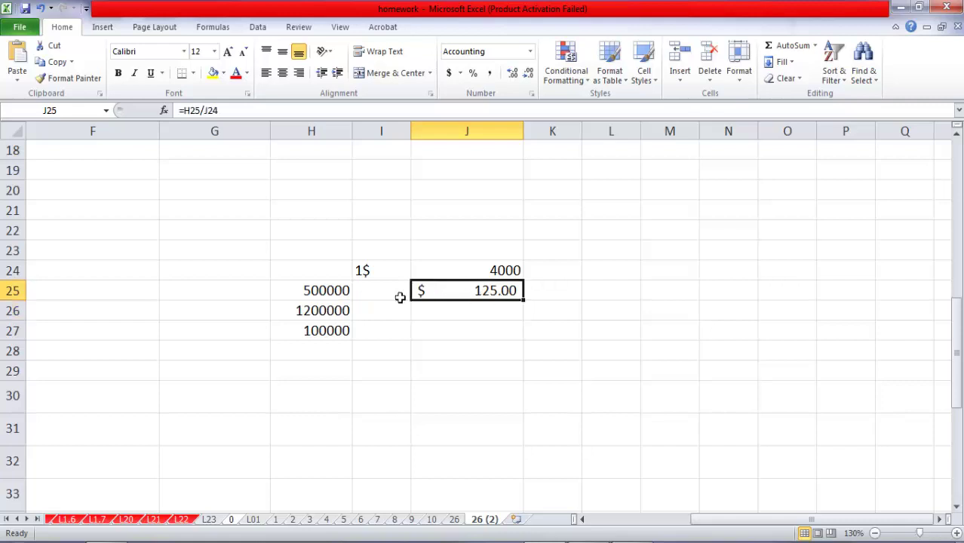
click(332, 297)
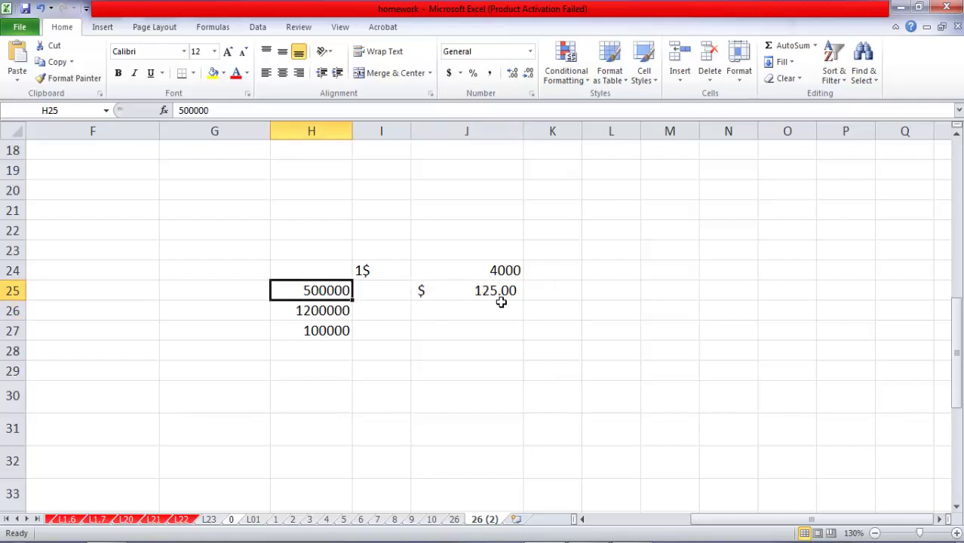
click(495, 293)
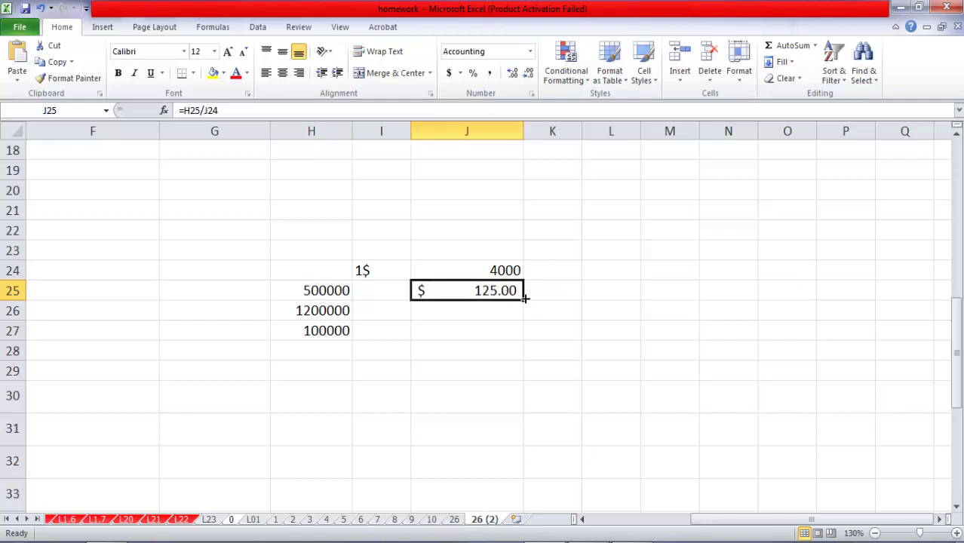
Step: Fill J25's formula down to J27 and inspect J26's shifted divisor in =H26/J25
drag(525, 299, 524, 339)
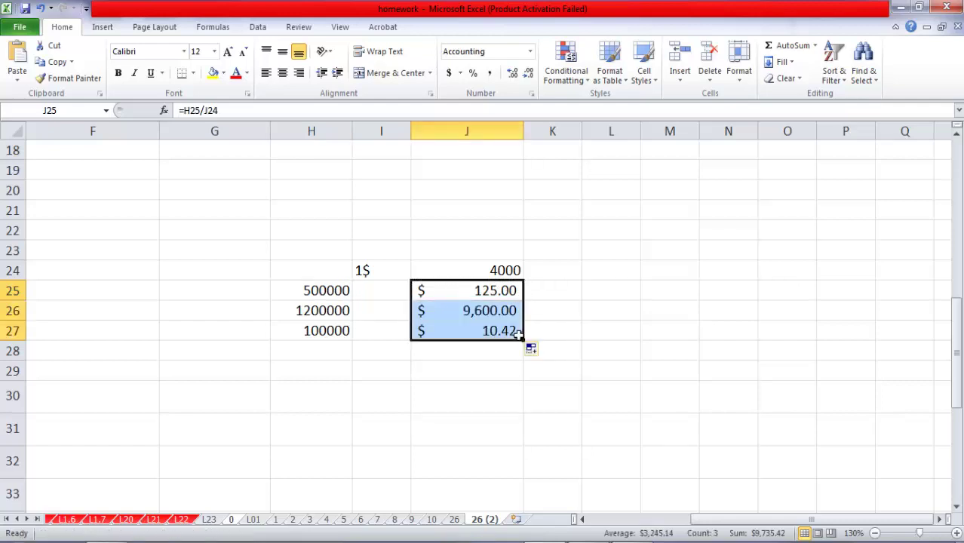
click(474, 315)
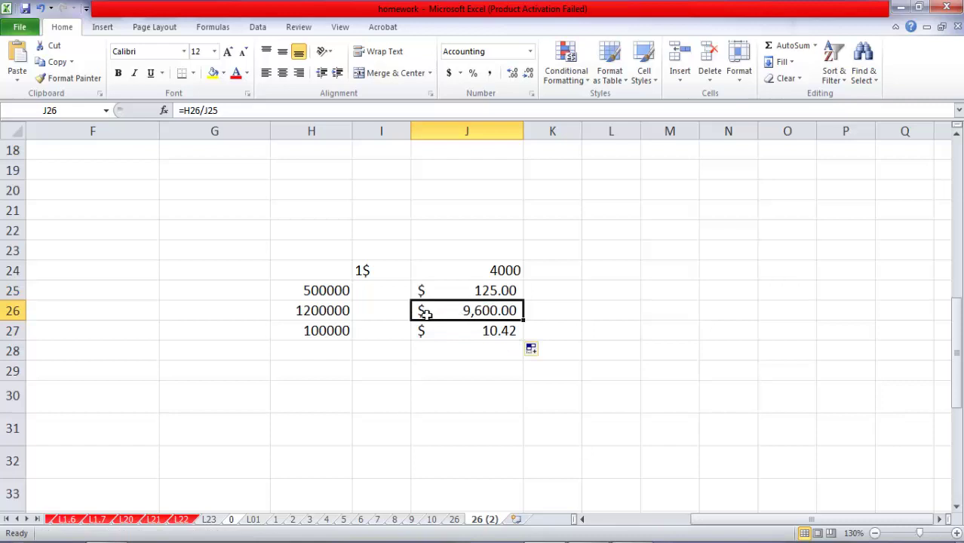
click(339, 309)
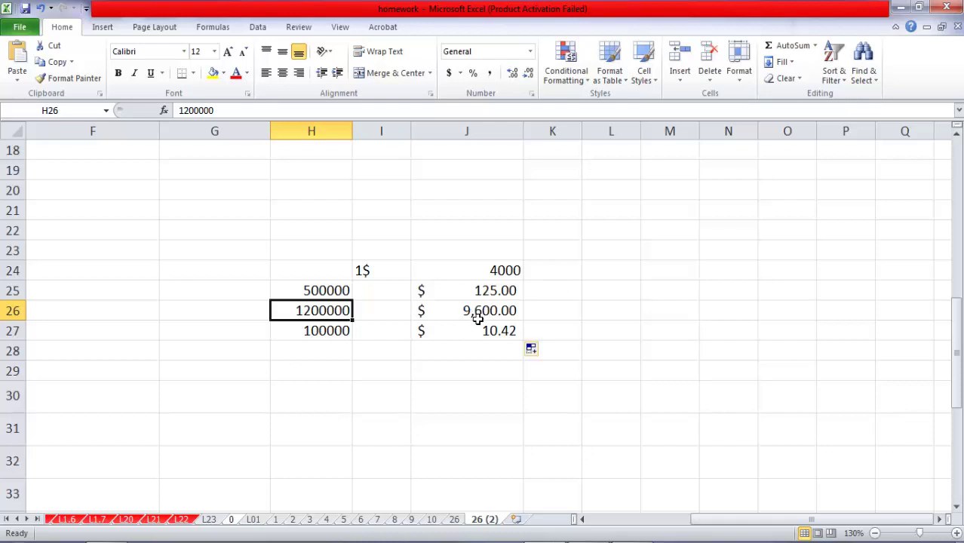
click(477, 317)
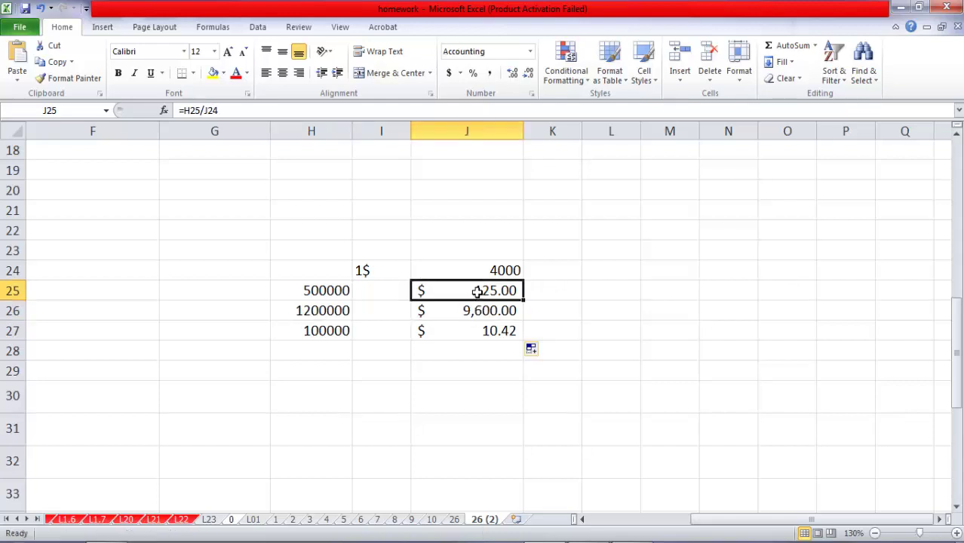
double_click(477, 290)
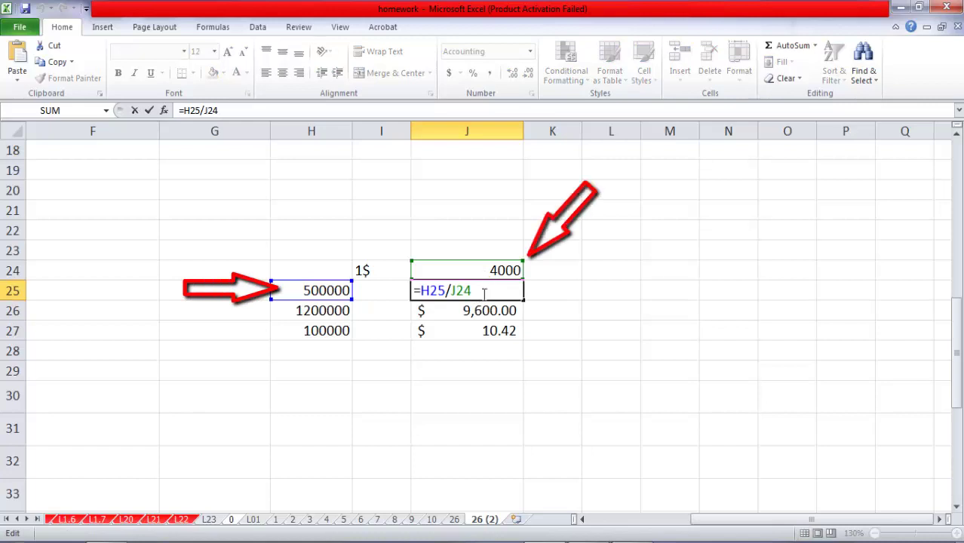
key(Return)
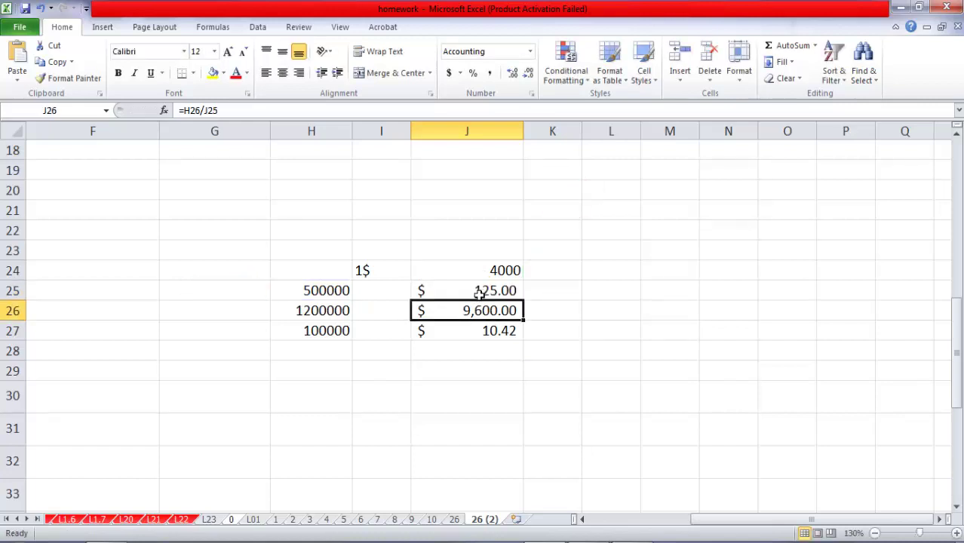
double_click(478, 312)
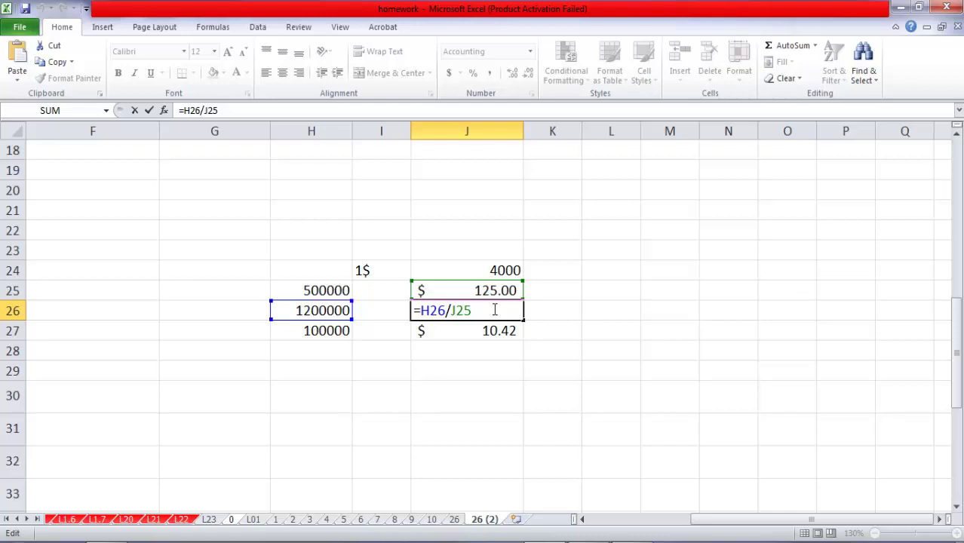
key(Return)
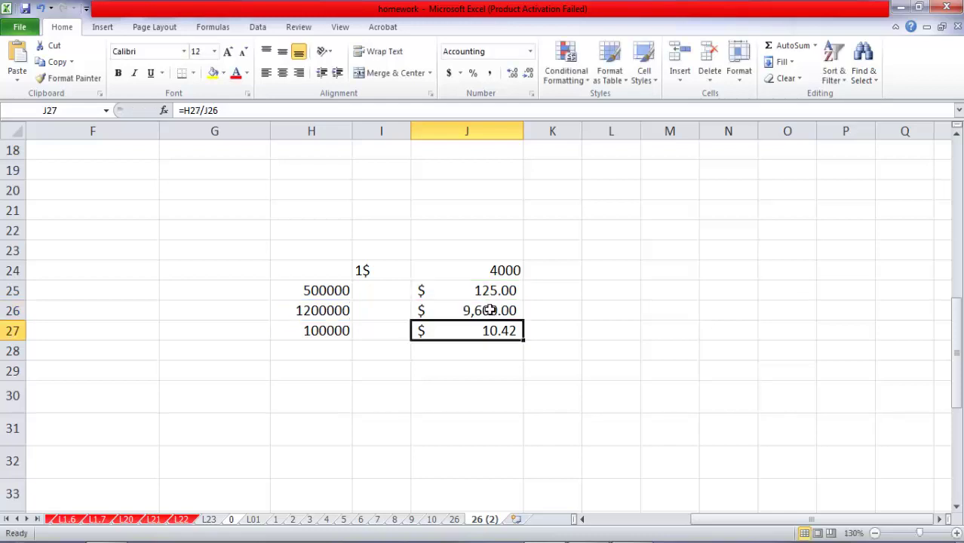
double_click(485, 329)
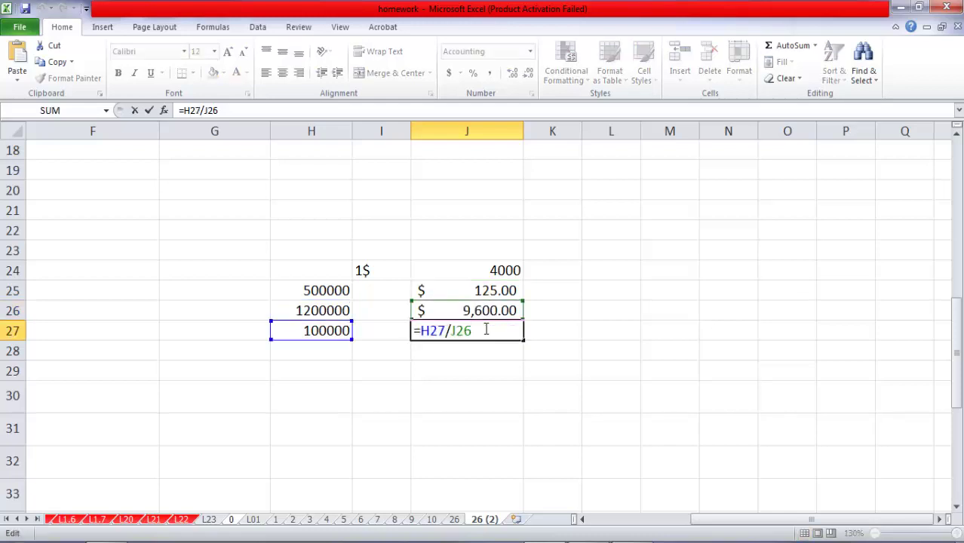
key(Return)
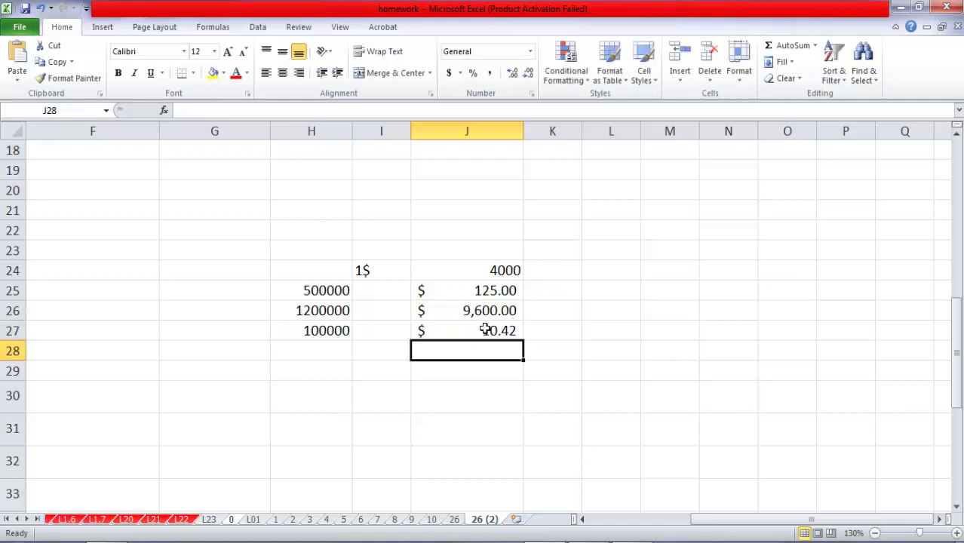
click(485, 330)
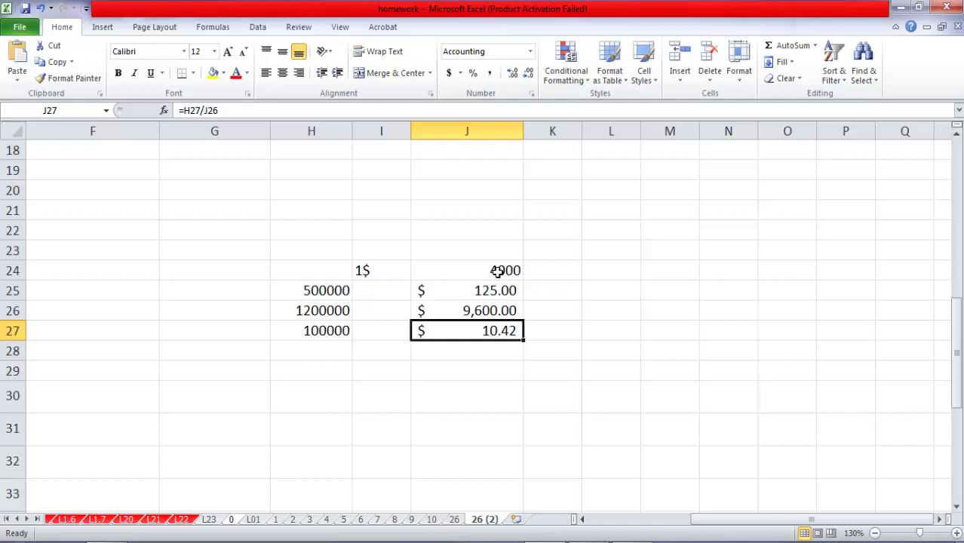
click(487, 309)
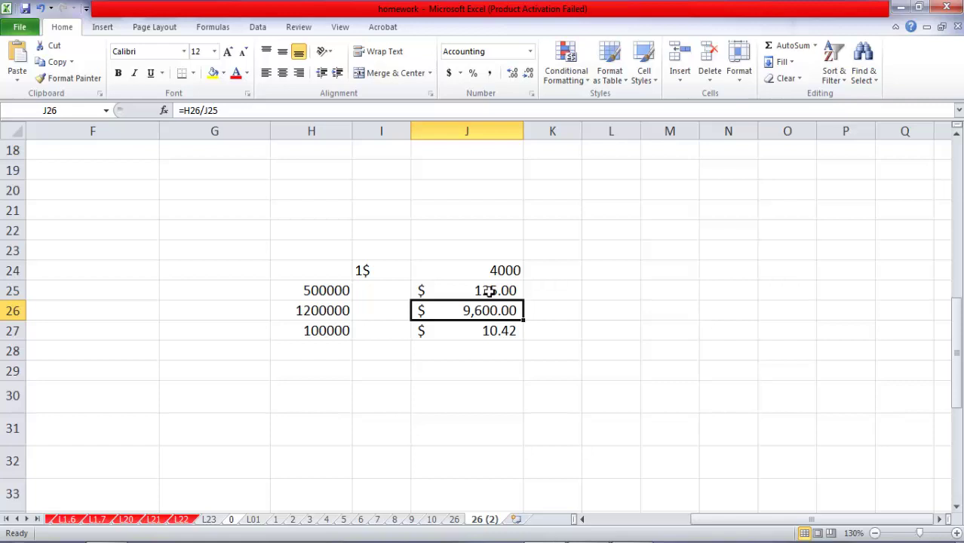
click(329, 311)
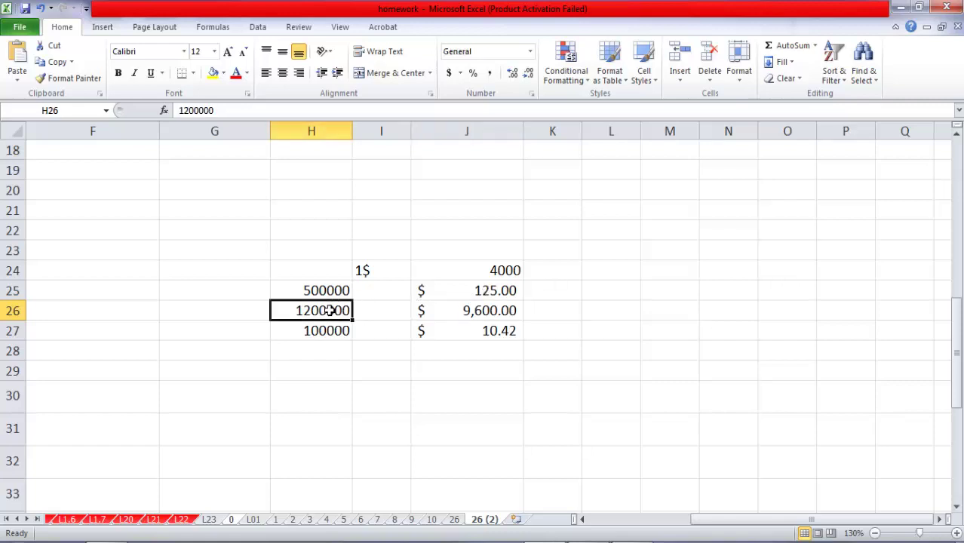
Step: Change J25's formula to =H25/$J$24 so the rate reference is absolute
double_click(500, 293)
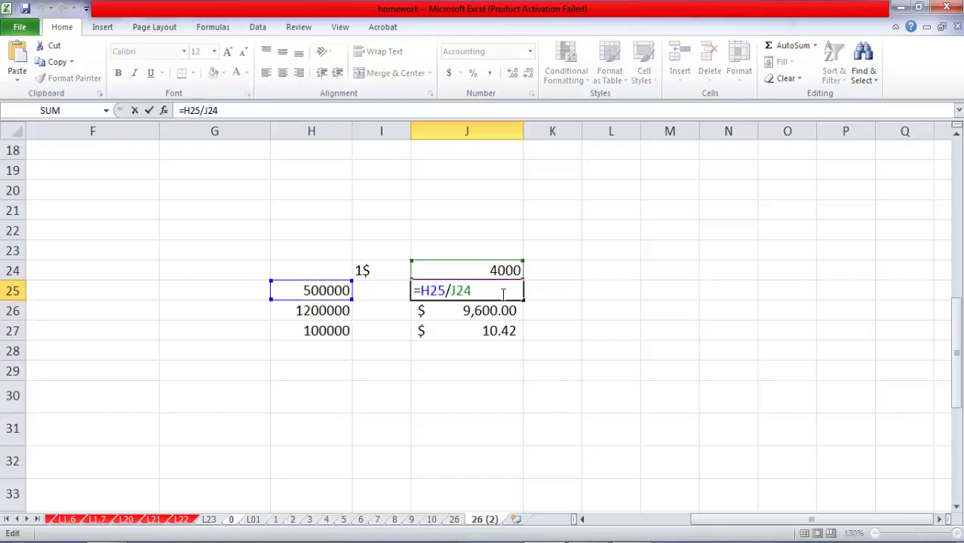
drag(503, 294, 450, 292)
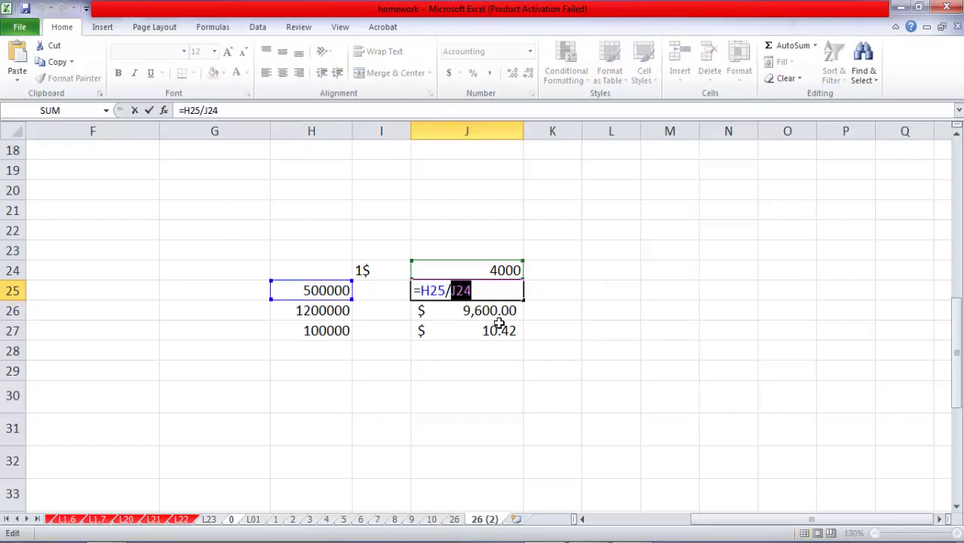
key(F4)
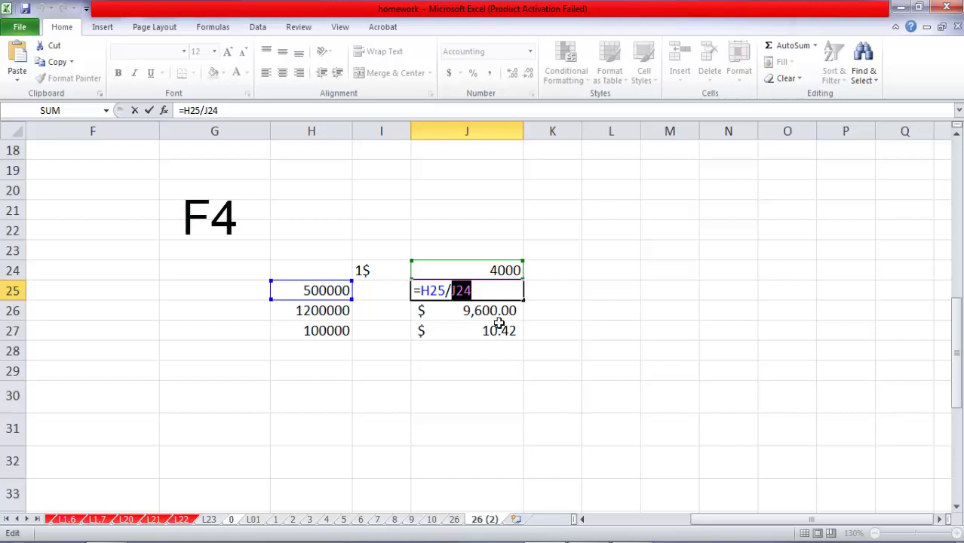
key(F4)
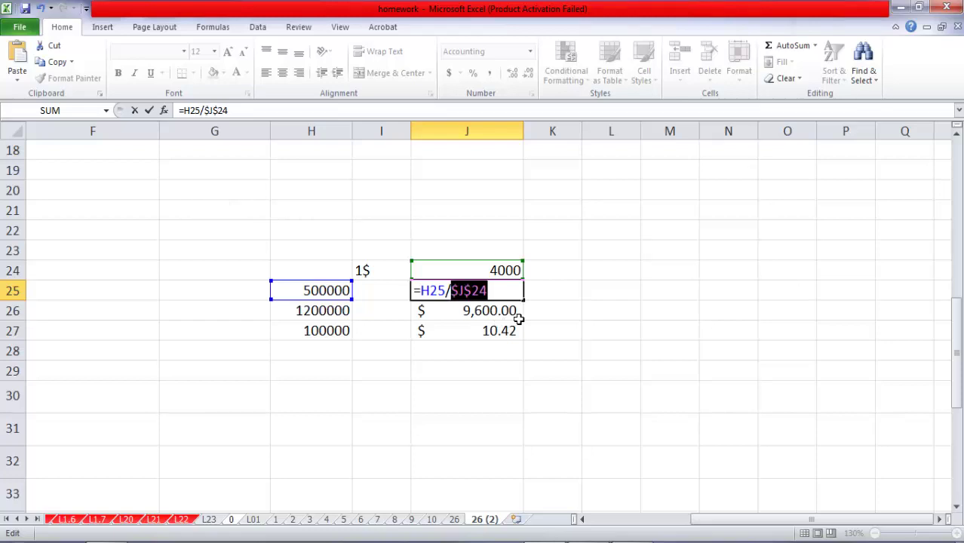
key(Return)
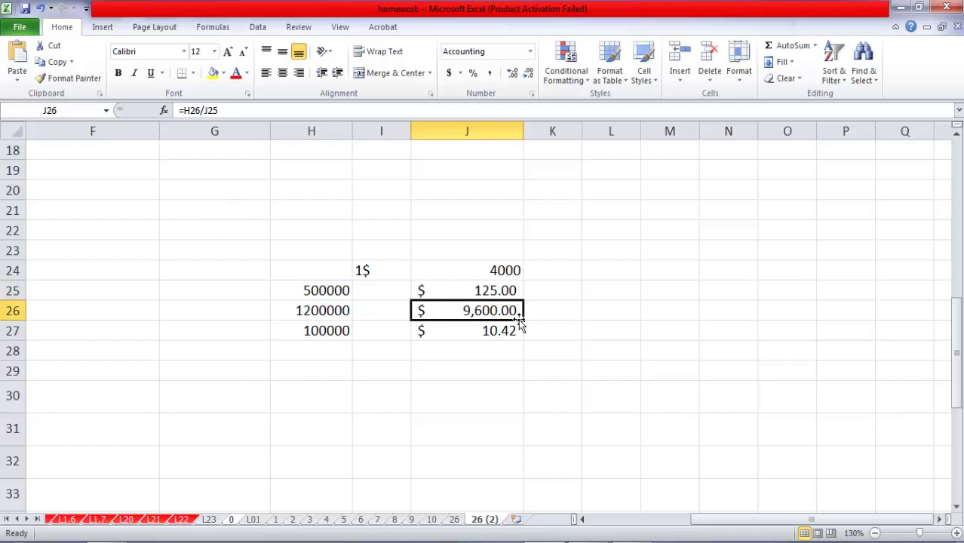
Step: Refill J25's formula down to J27, correcting the results to $300.00 and $25.00
click(503, 288)
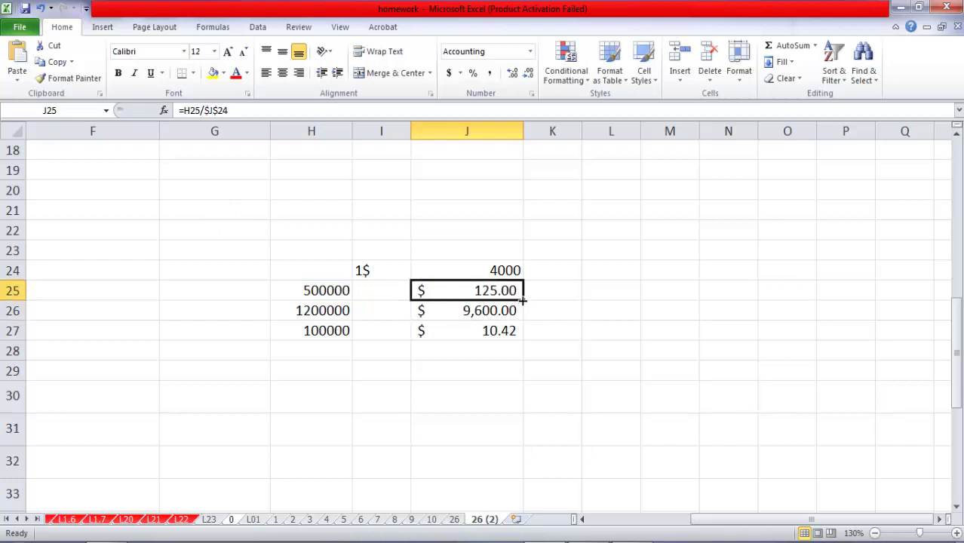
drag(524, 300, 517, 339)
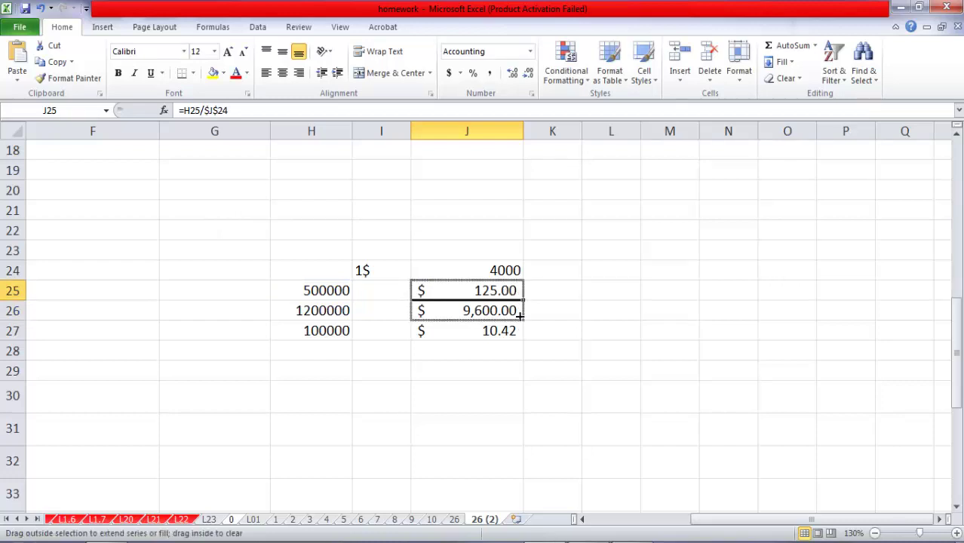
click(462, 313)
click(477, 289)
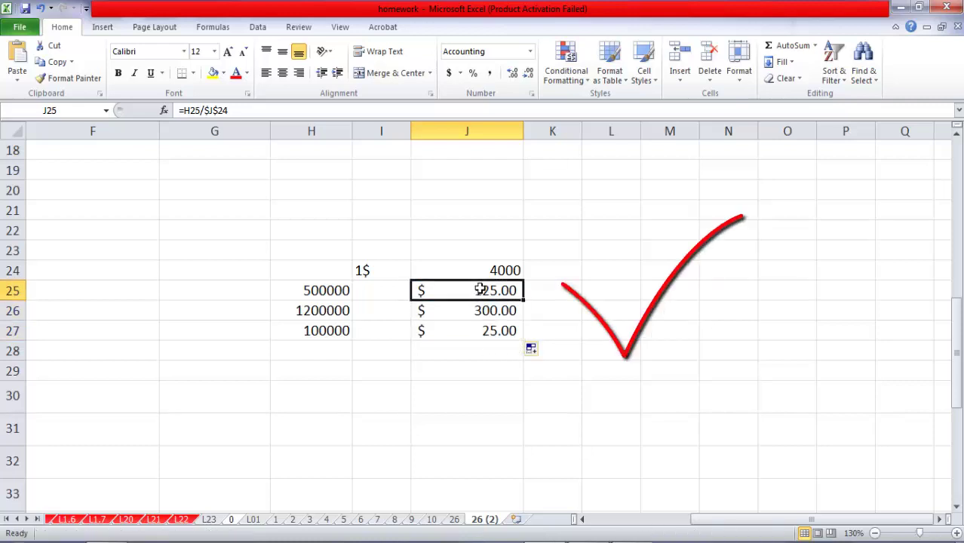
click(482, 310)
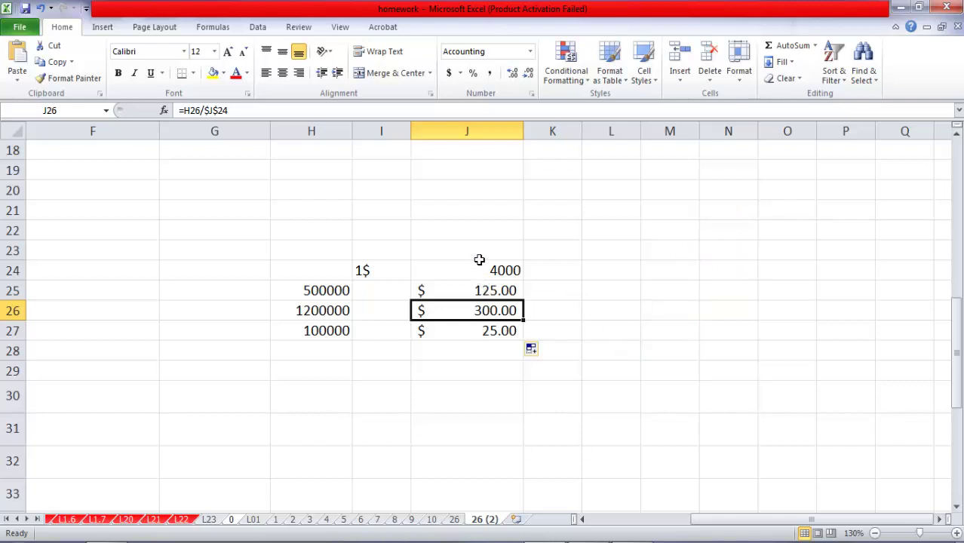
double_click(480, 311)
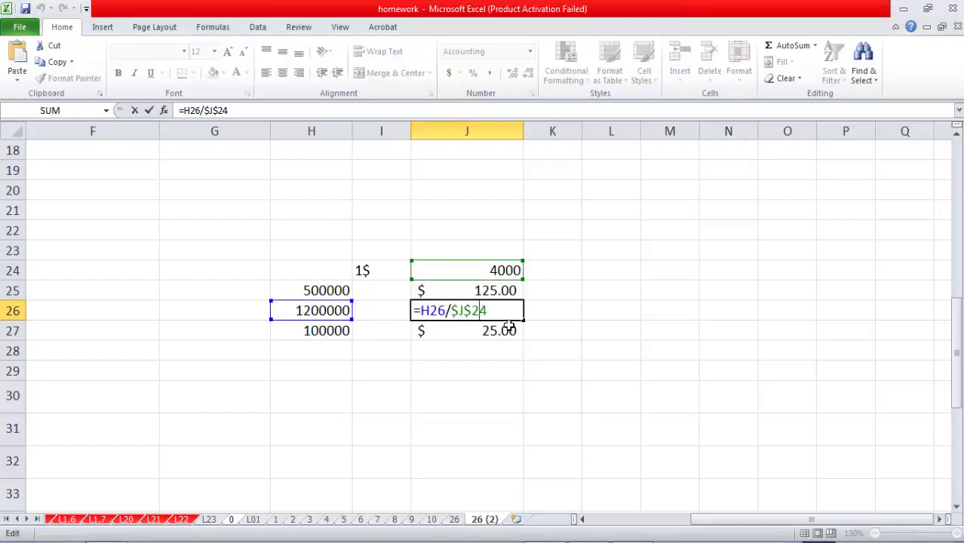
click(499, 331)
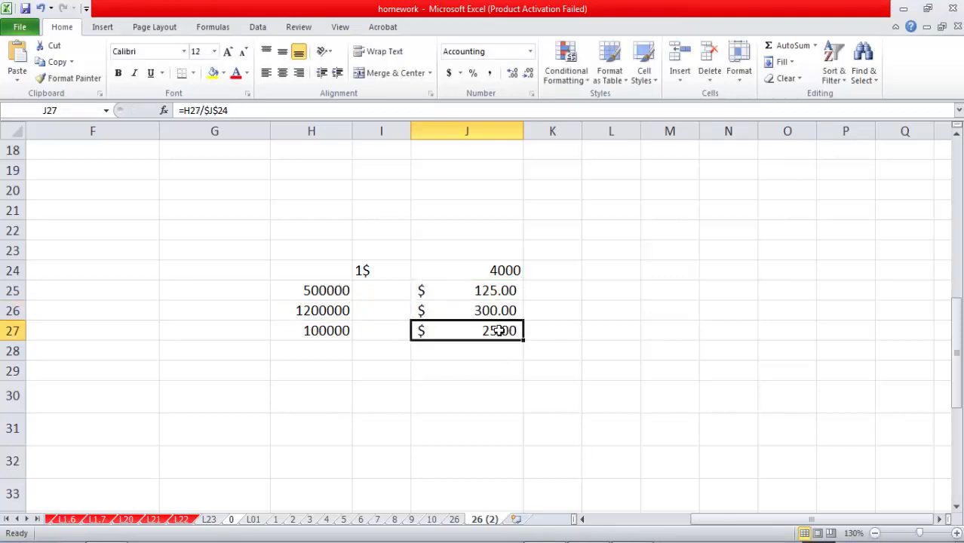
double_click(498, 331)
key(Return)
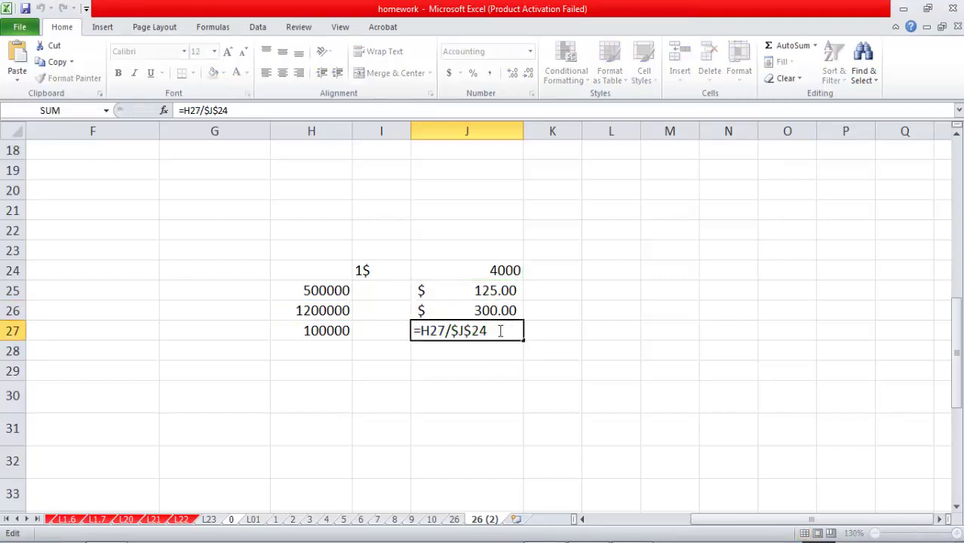
scroll(499, 330, up, 4)
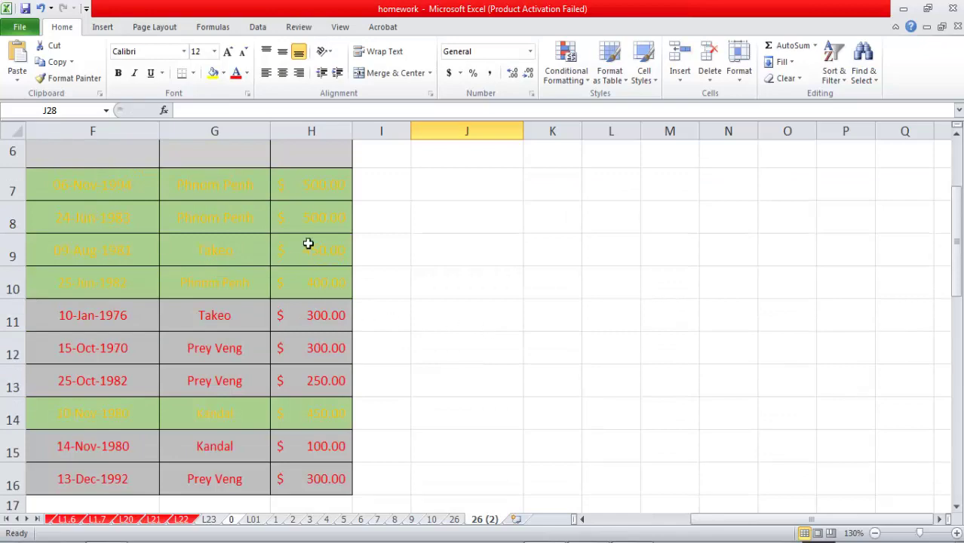
scroll(350, 231, down, 2)
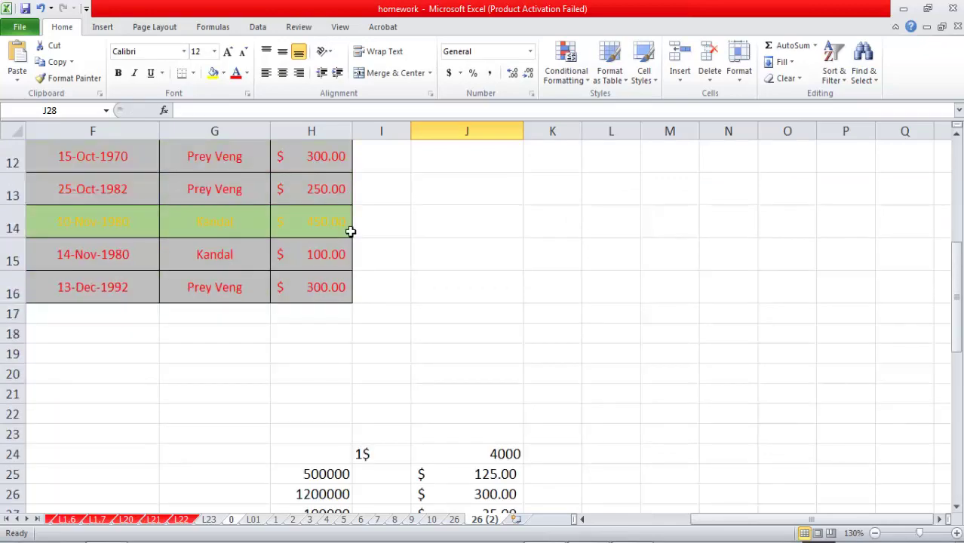
scroll(350, 231, up, 1)
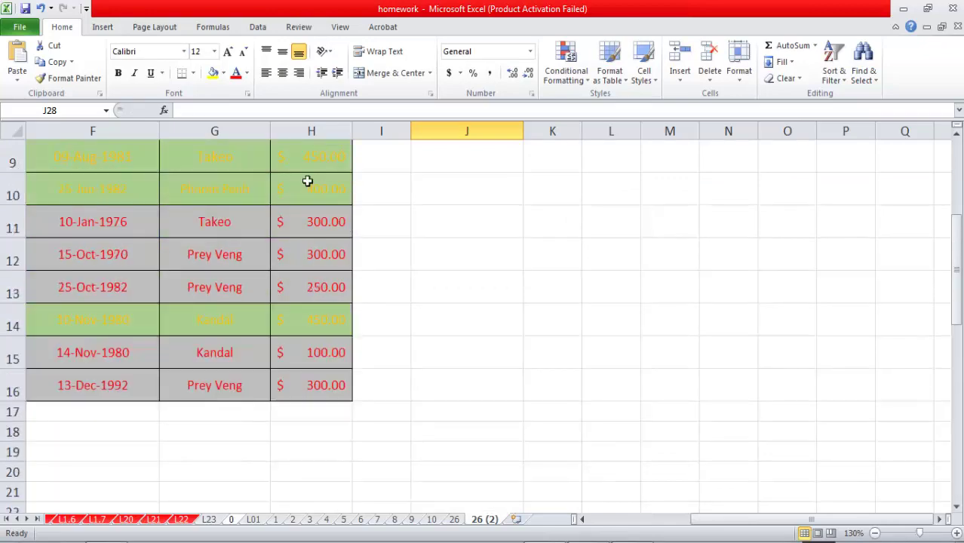
scroll(308, 181, up, 2)
drag(302, 313, 323, 453)
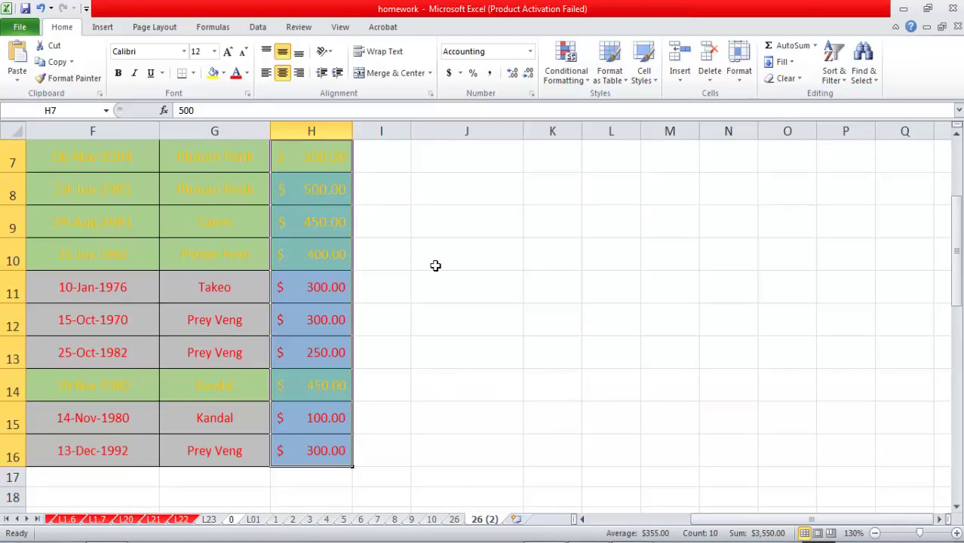
scroll(541, 313, down, 2)
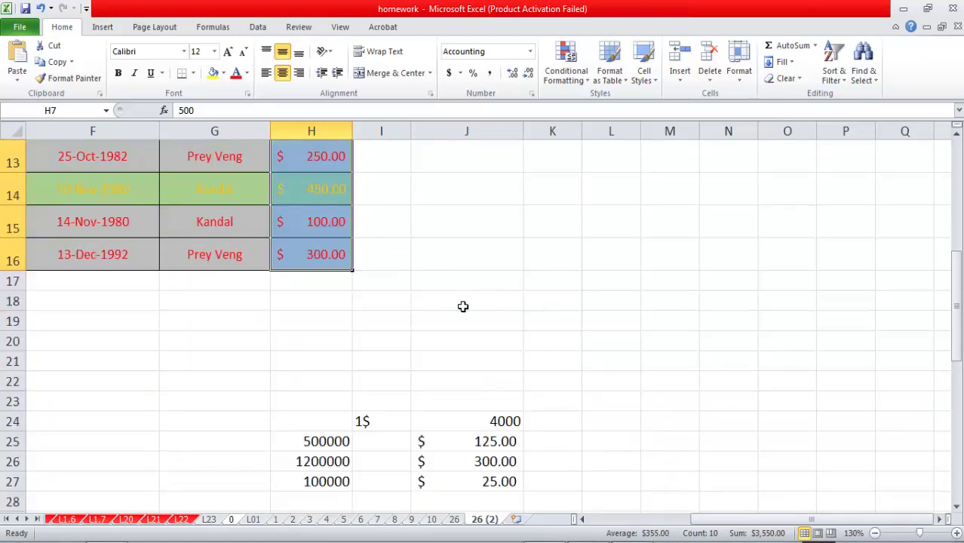
click(875, 534)
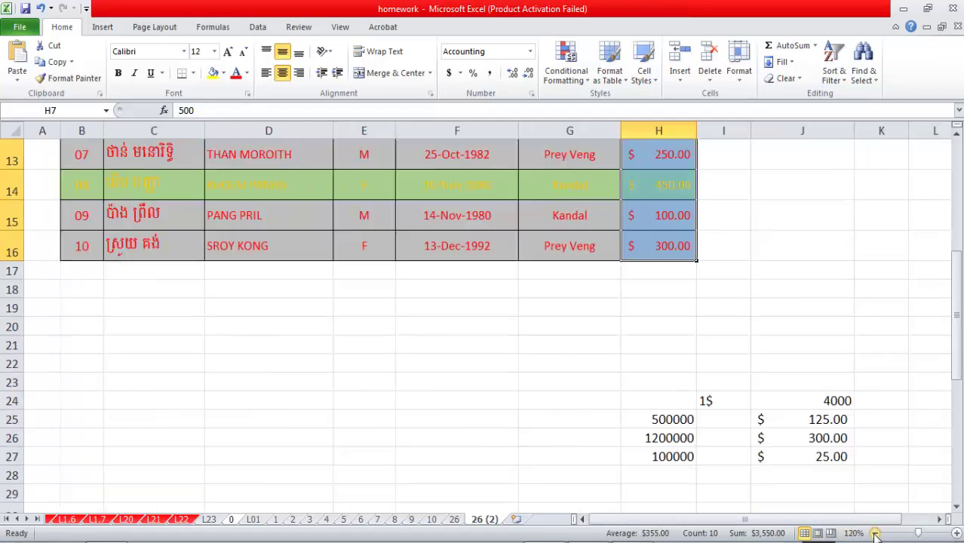
click(875, 533)
click(875, 534)
scroll(585, 360, up, 2)
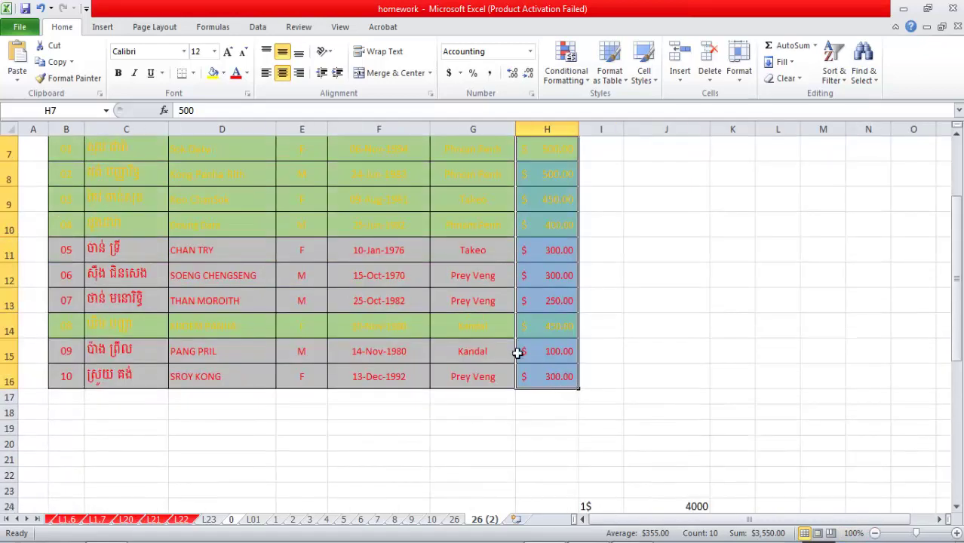
scroll(452, 317, up, 2)
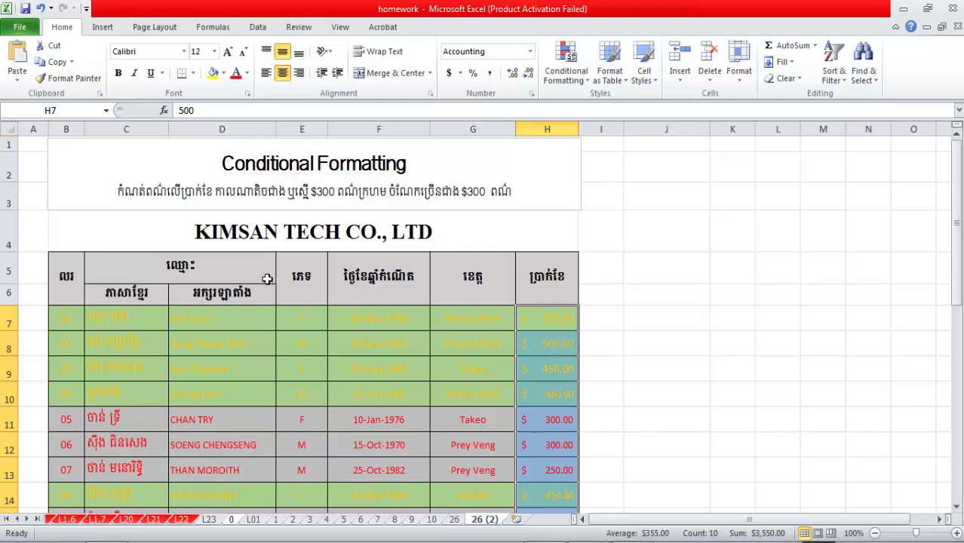
ctrl+scroll(267, 279, up, 1)
scroll(267, 279, up, 2)
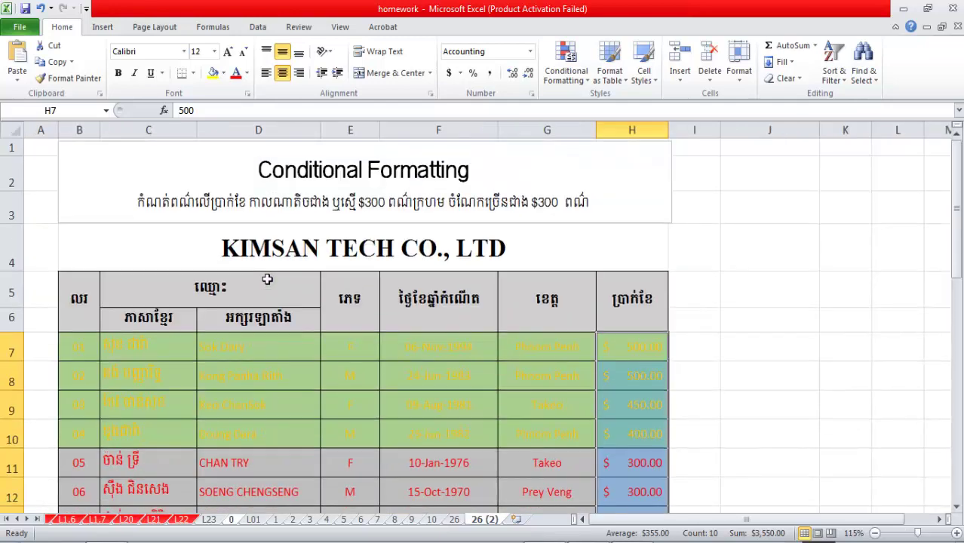